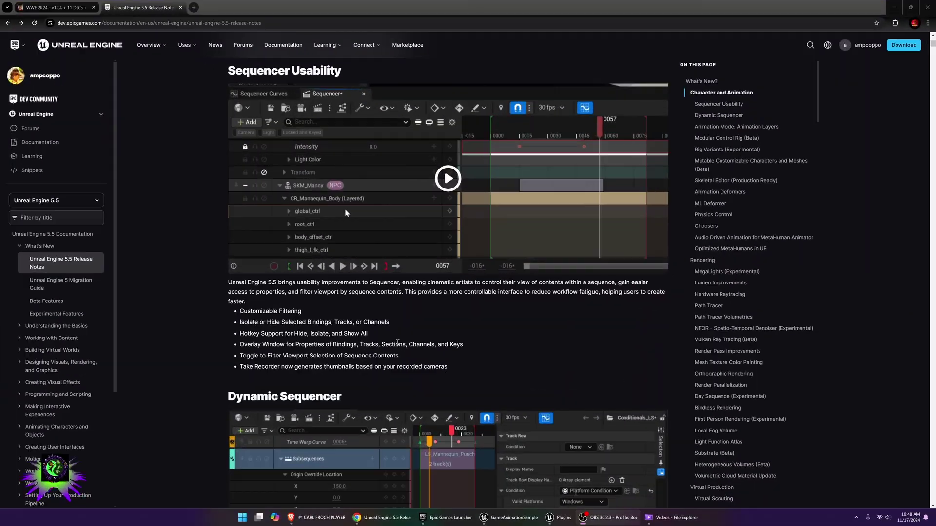
- Read through the Character and Animation sections of the Unreal Engine 5.5 release notes, from Sequencer Usability to Audio Driven Animation for MetaHuman Animator
scroll(346, 102, down, 3)
scroll(398, 343, down, 15)
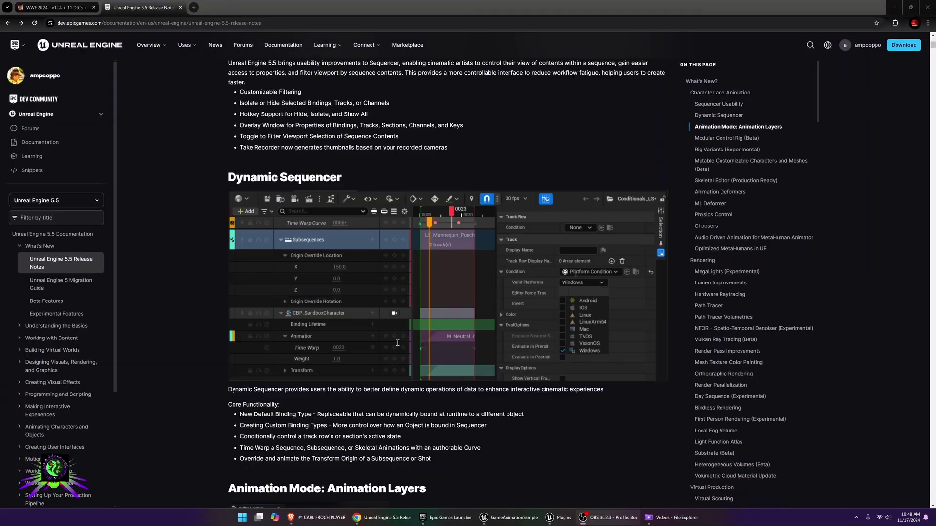
scroll(398, 344, up, 5)
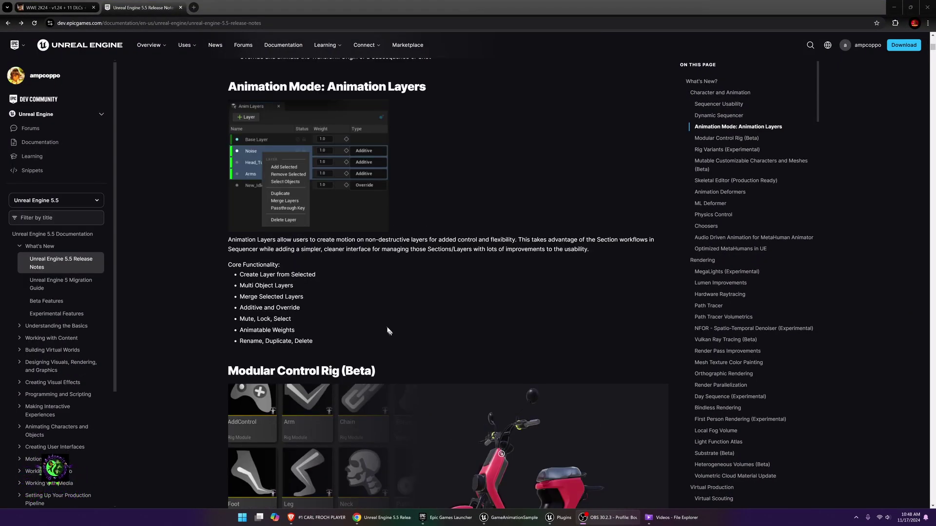
scroll(379, 321, down, 11)
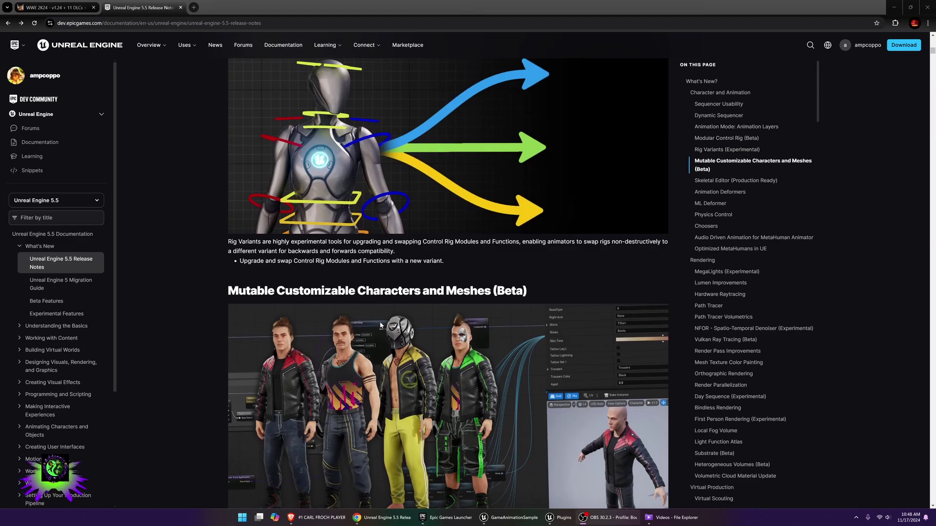
scroll(380, 322, down, 11)
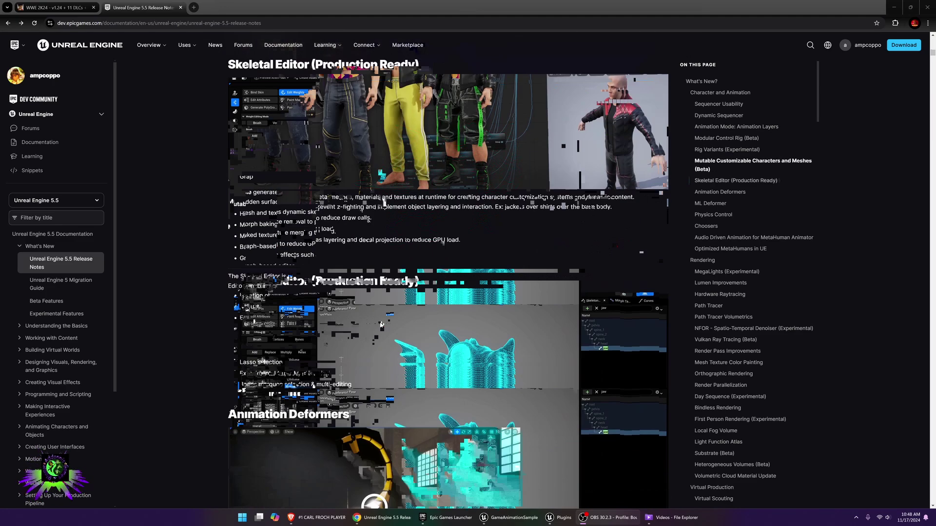
scroll(381, 324, down, 8)
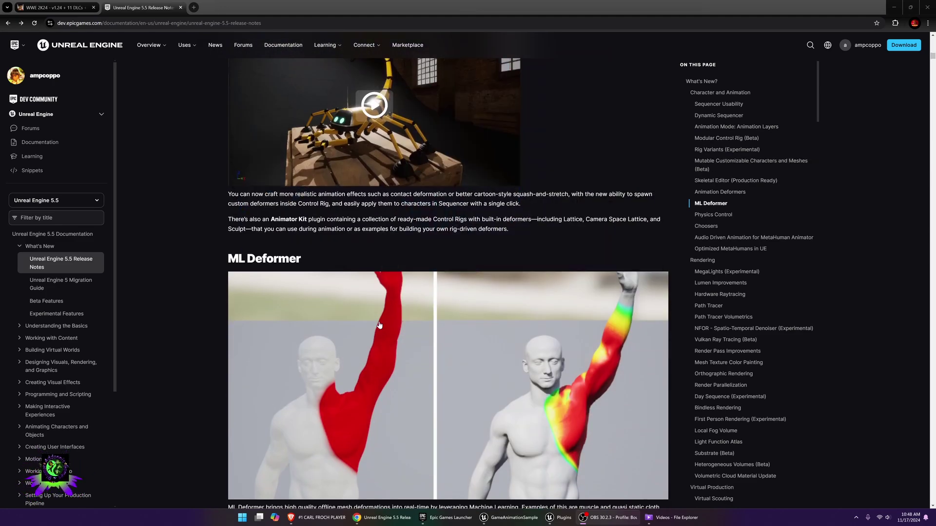
scroll(379, 325, down, 8)
scroll(379, 325, down, 9)
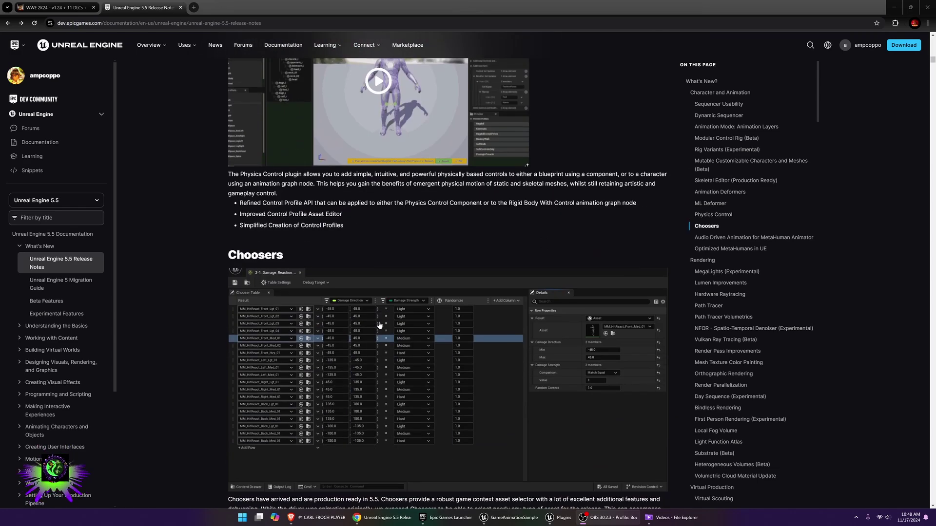
scroll(358, 320, down, 3)
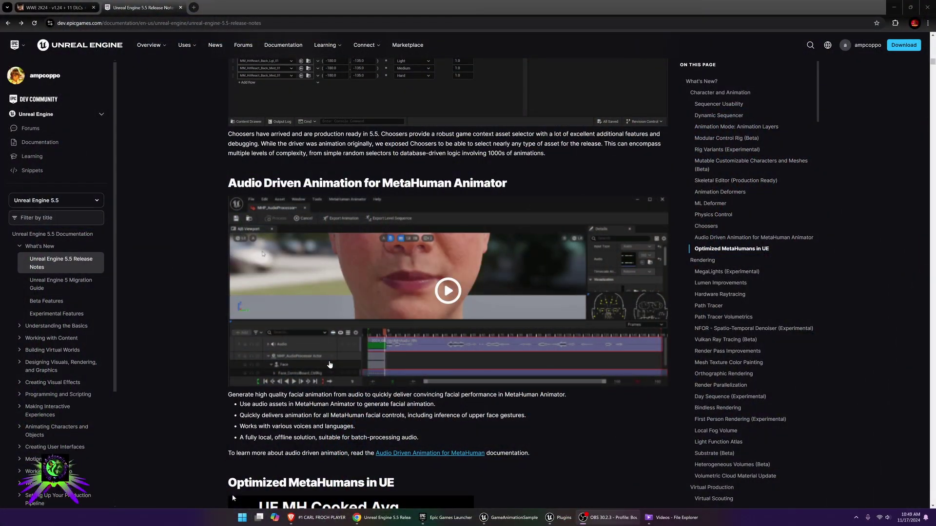
- Open the linked Audio Driven Animation for MetaHuman documentation and skim its Performance Asset processing instructions
click(418, 453)
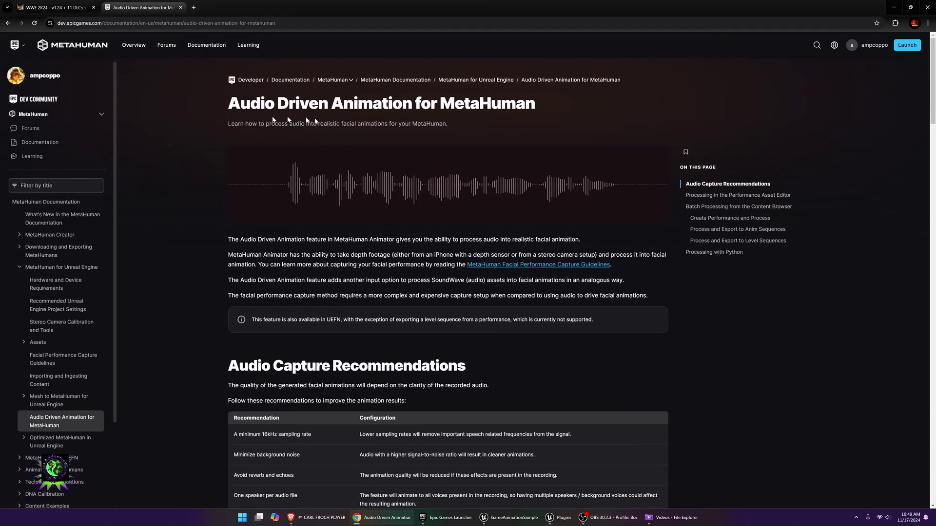
scroll(297, 164, down, 20)
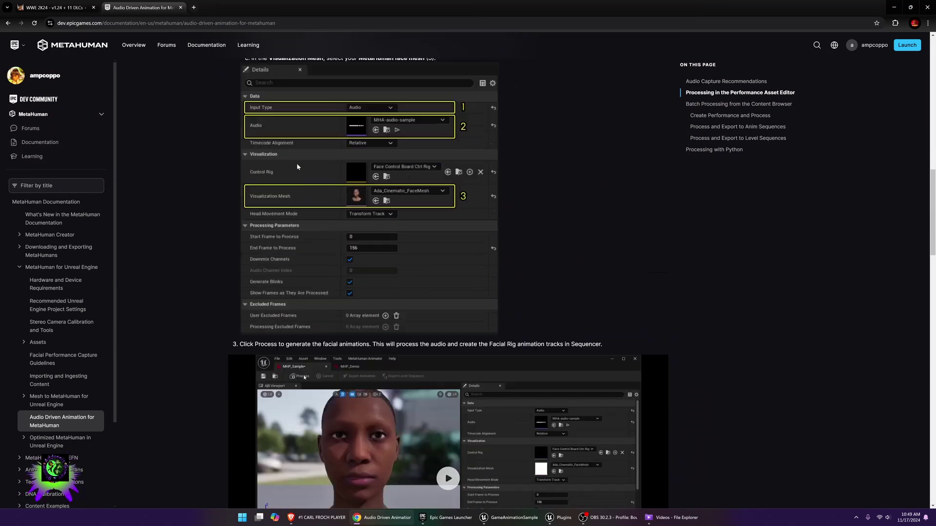
scroll(298, 187, up, 20)
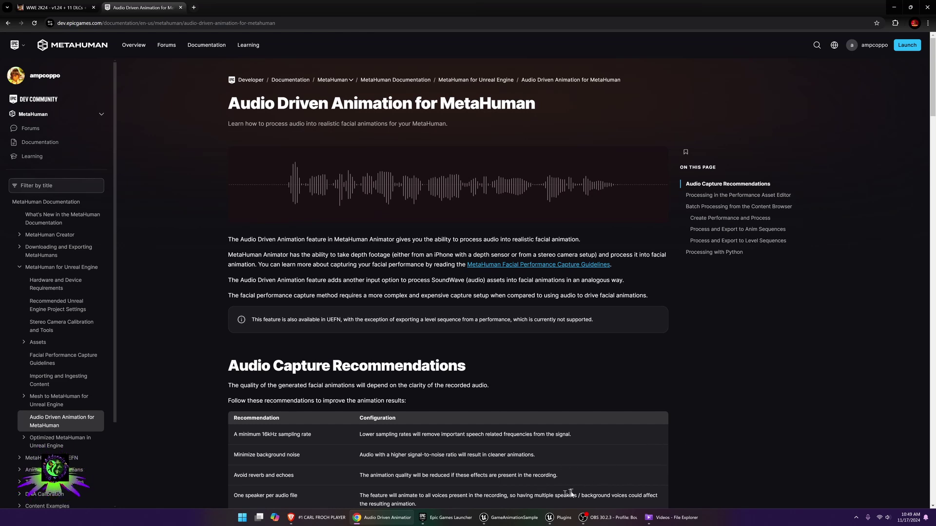
- Check the MetaHuman plugins in Unreal's Plugins window and the MetaHuman Plugin in the Epic Games Launcher library, closing the Plugins window when finished
mouse_move(549, 522)
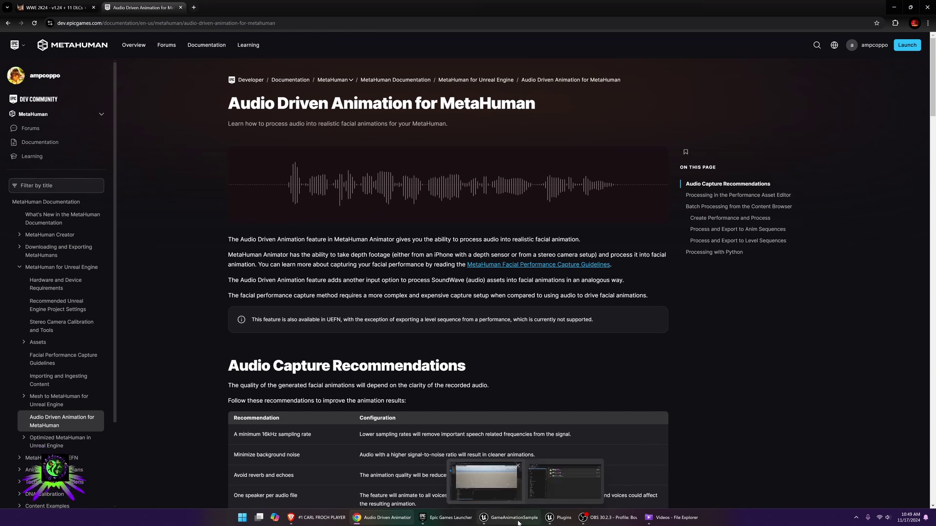
click(562, 523)
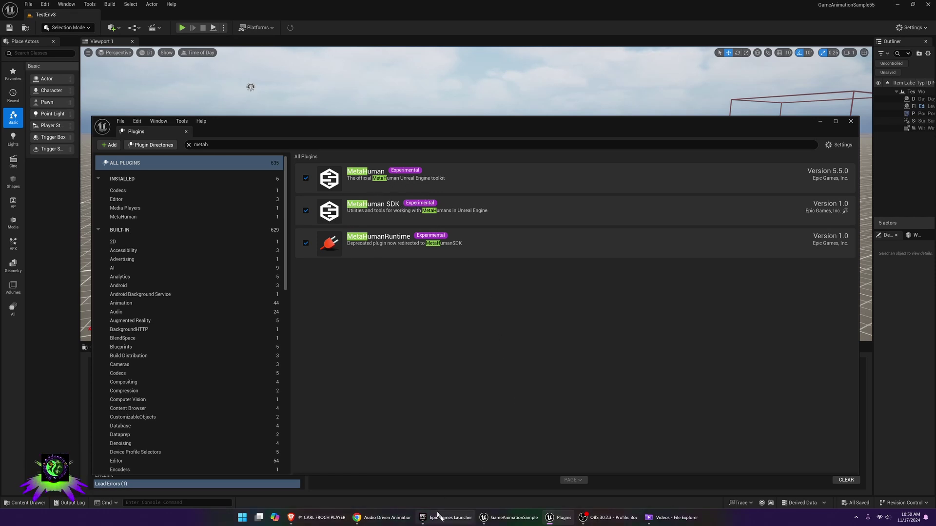
click(441, 518)
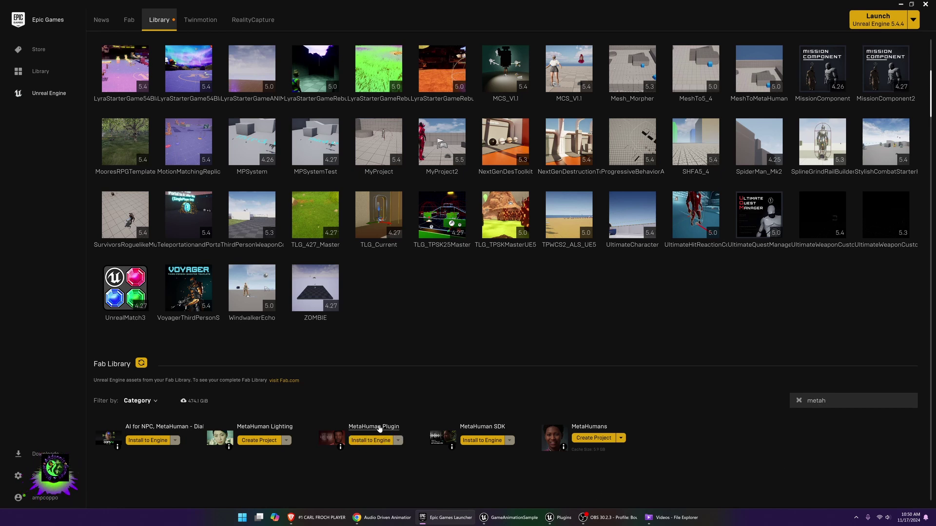
click(558, 521)
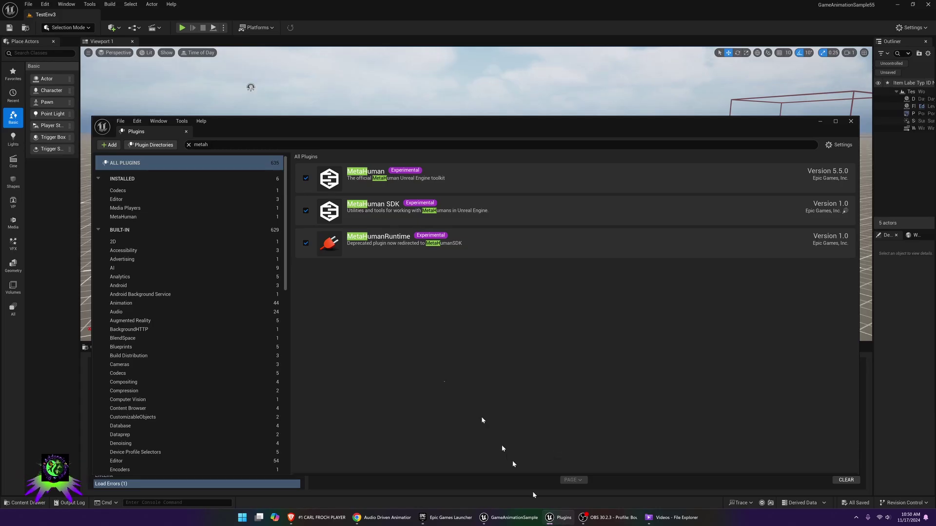
click(305, 177)
click(850, 121)
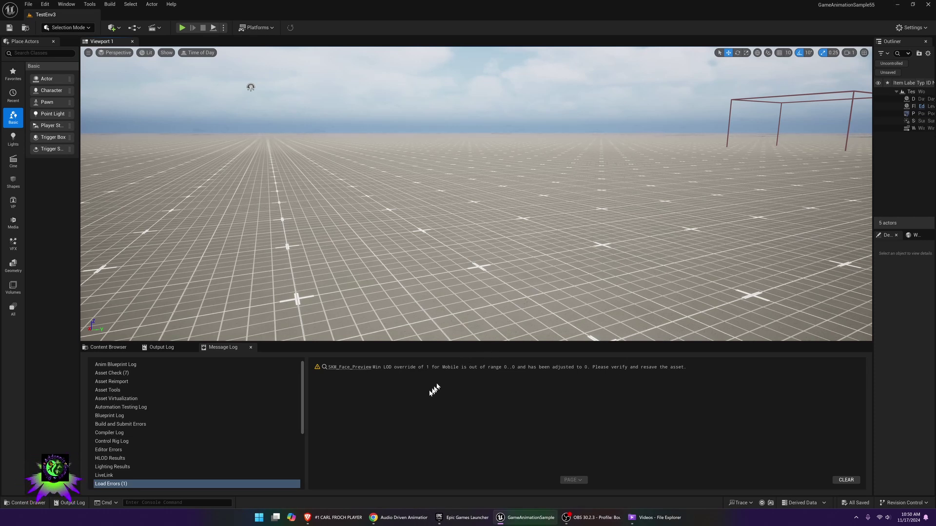
- Create a MetaHuman Performance asset named MP_AreYouReady in the AI_Face_Anims_With_Sound/Kepaki_Female_Elf folder
click(30, 502)
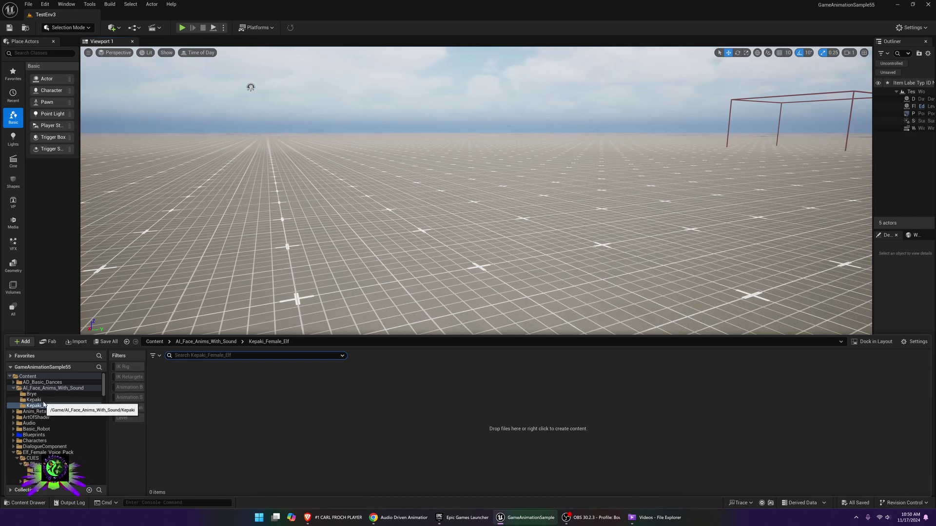
scroll(44, 404, down, 2)
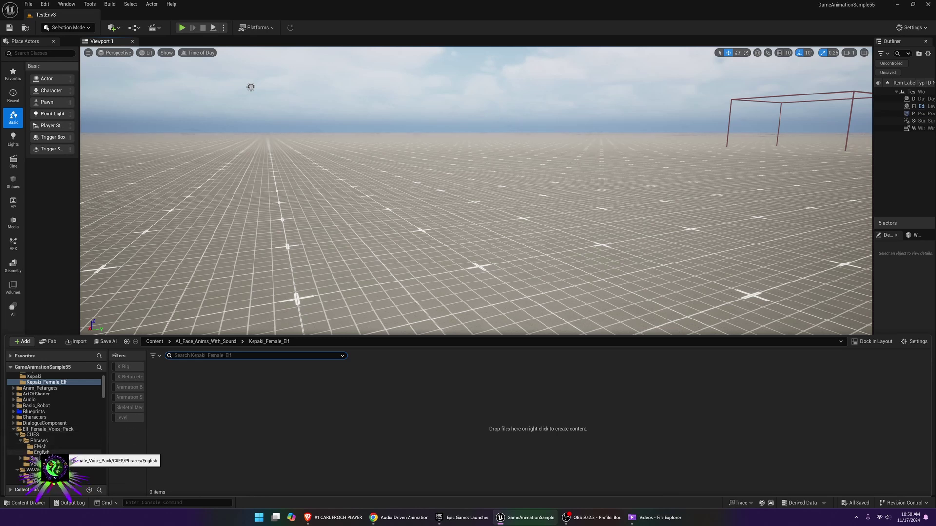
scroll(49, 455, down, 3)
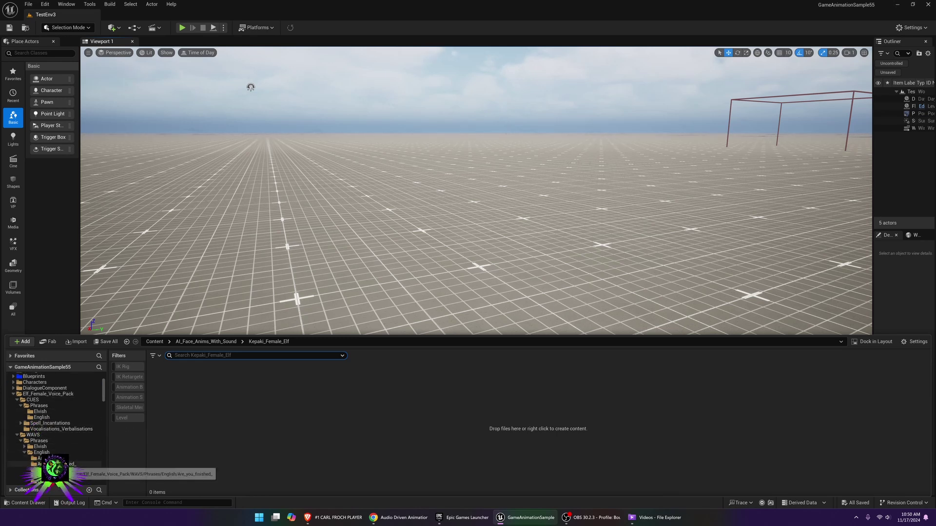
scroll(60, 445, up, 5)
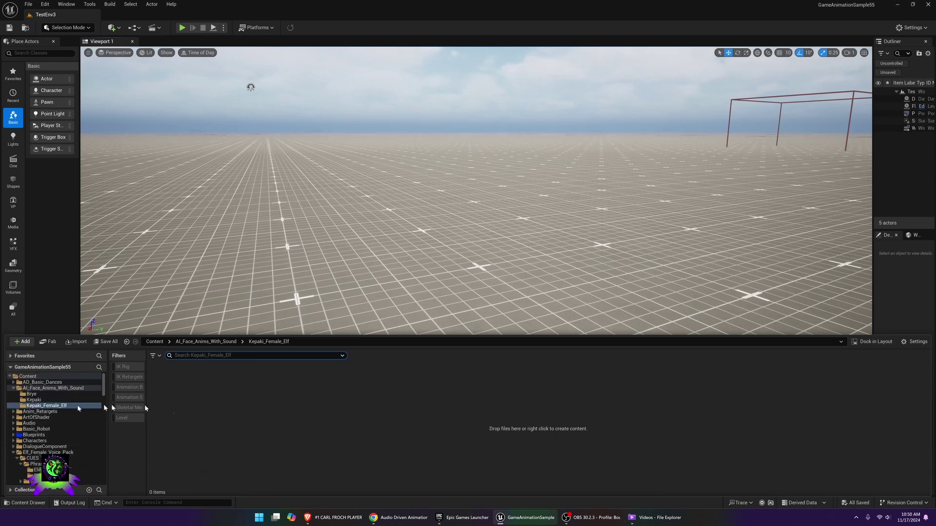
right_click(204, 406)
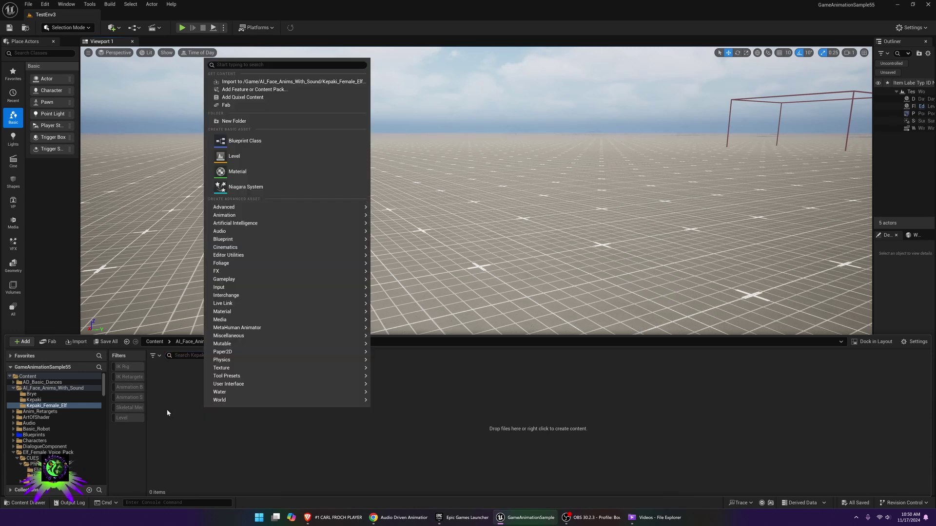
mouse_move(226, 329)
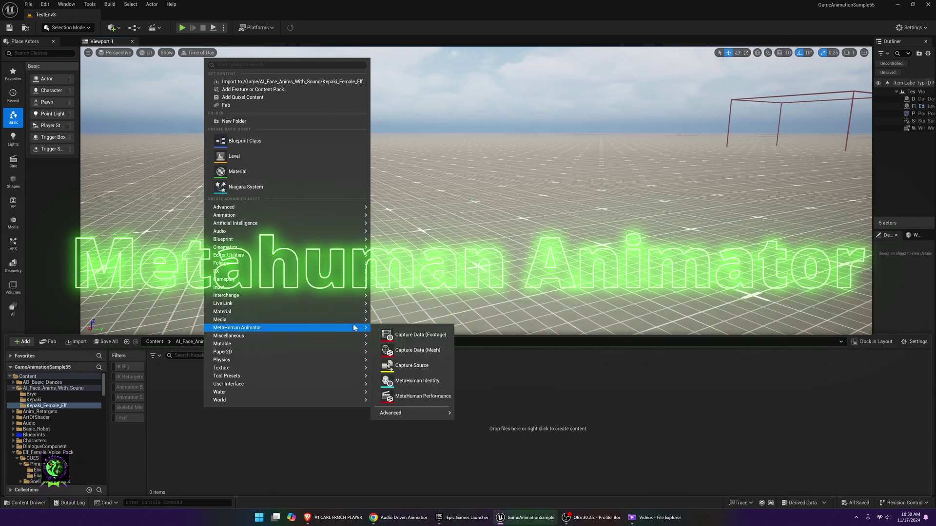
click(422, 396)
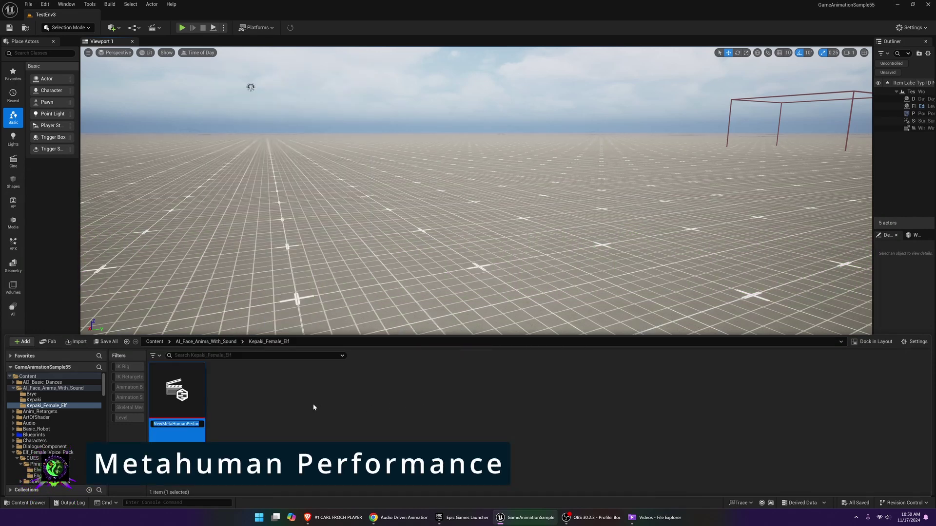
text(MP_AreYou)
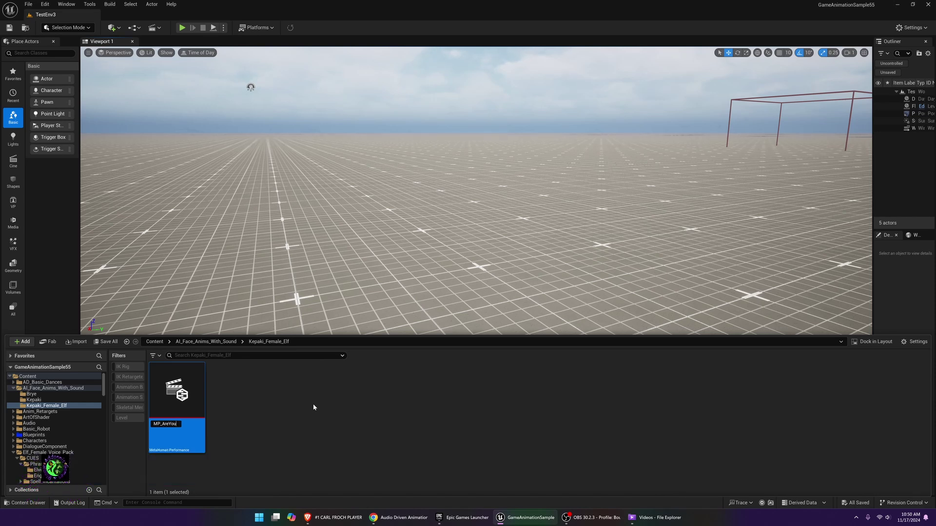
text(Ready)
key(Return)
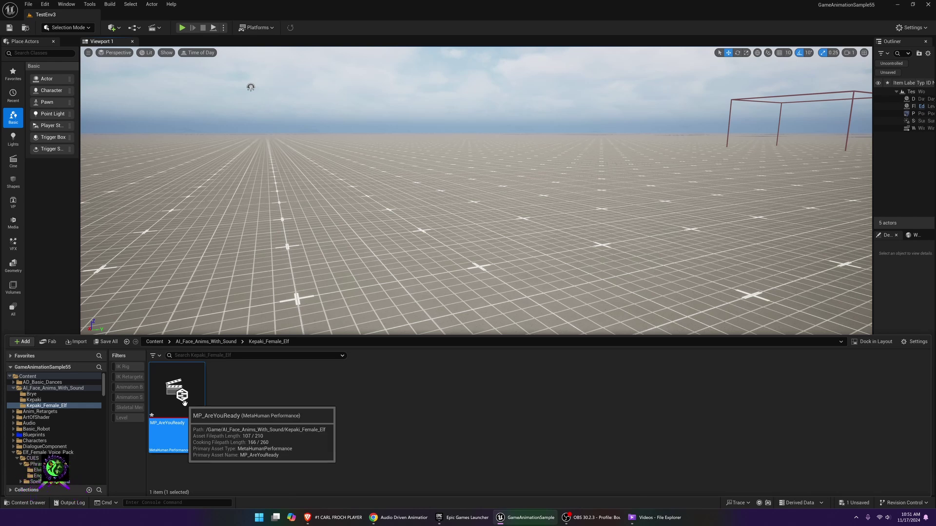
- Open the MP_AreYouReady performance asset and set its Input Type to Audio
double_click(182, 394)
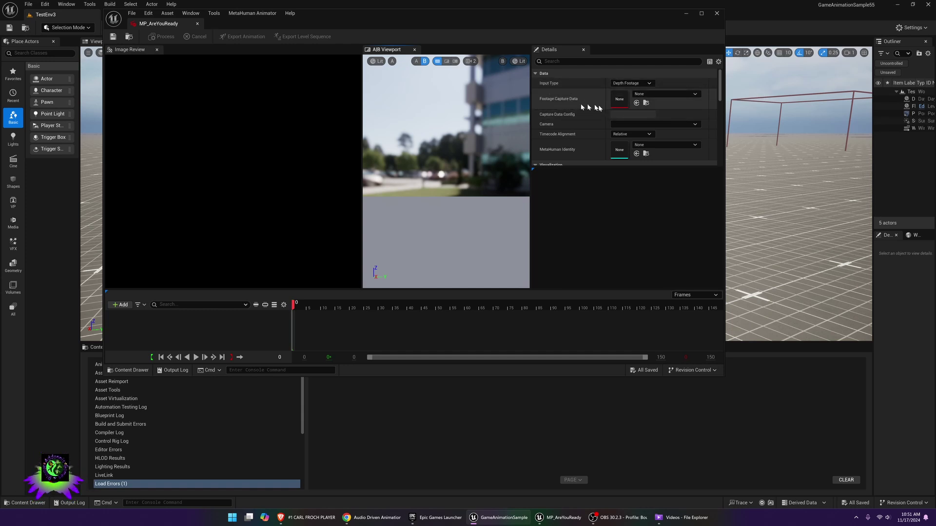
click(633, 83)
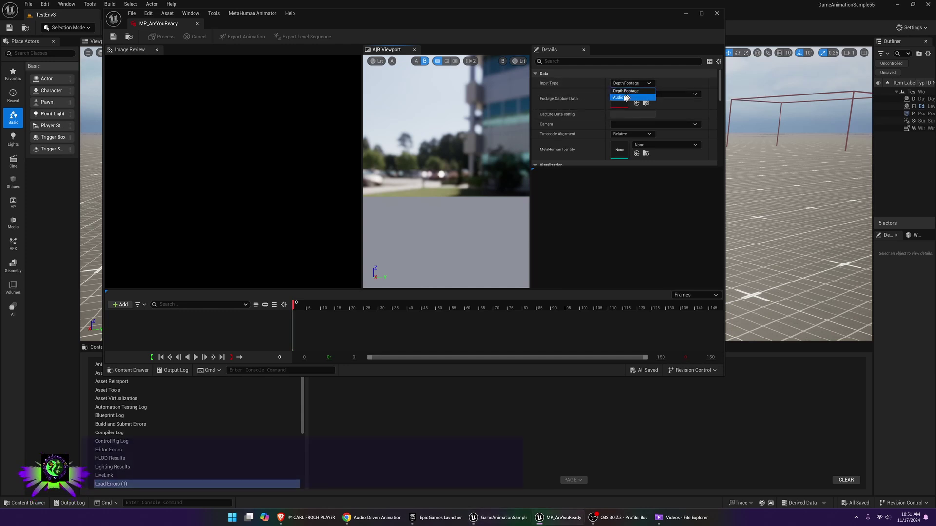
click(629, 108)
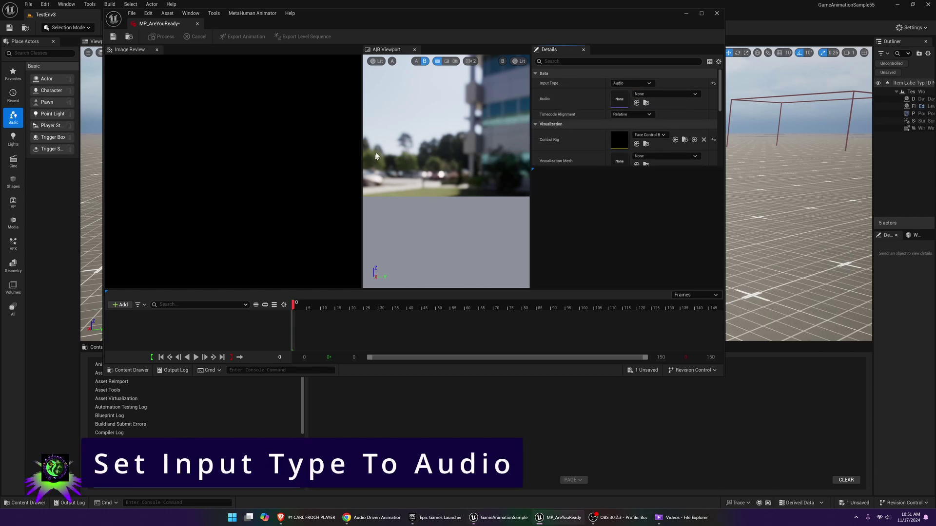
- Preview the WAV_Are_you_ready sounds among the Elf_Female_Voice_Pack English phrases and assign WAV_Are_you_ready_5 as the performance's audio
click(29, 502)
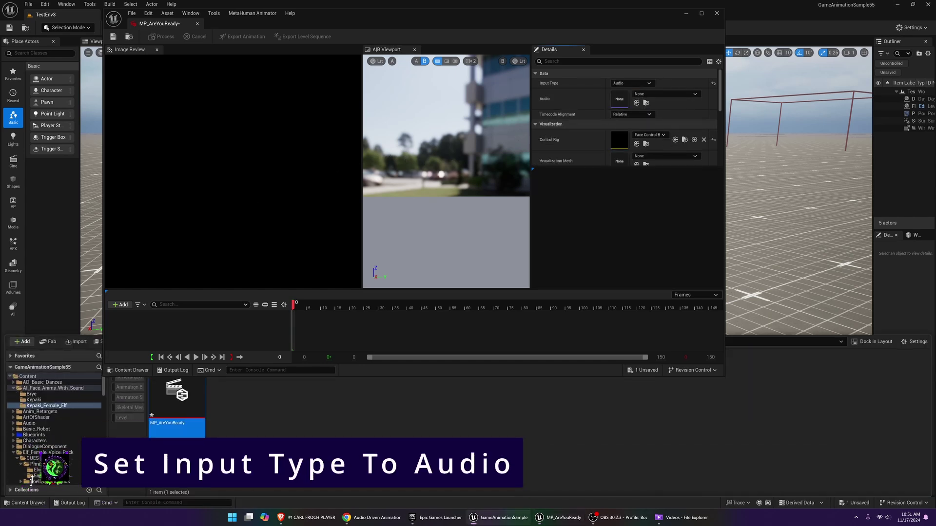
scroll(95, 456, down, 4)
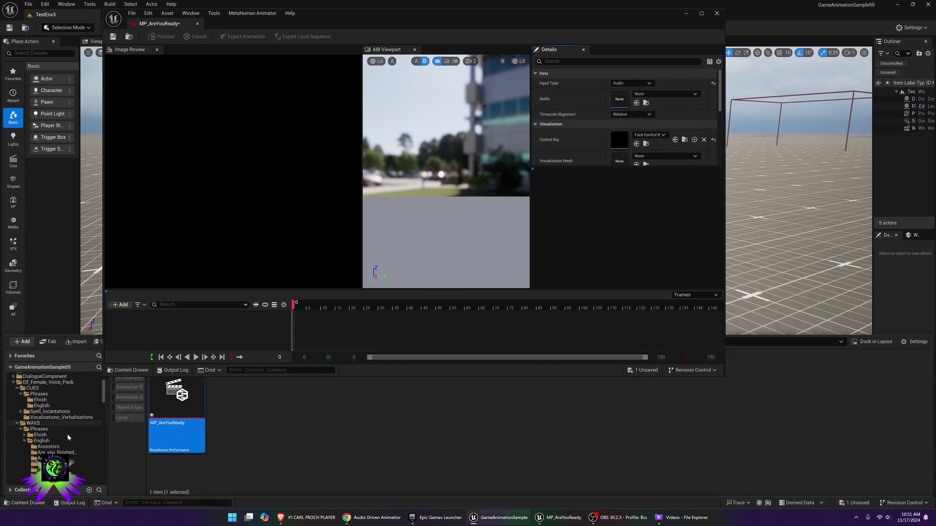
click(90, 458)
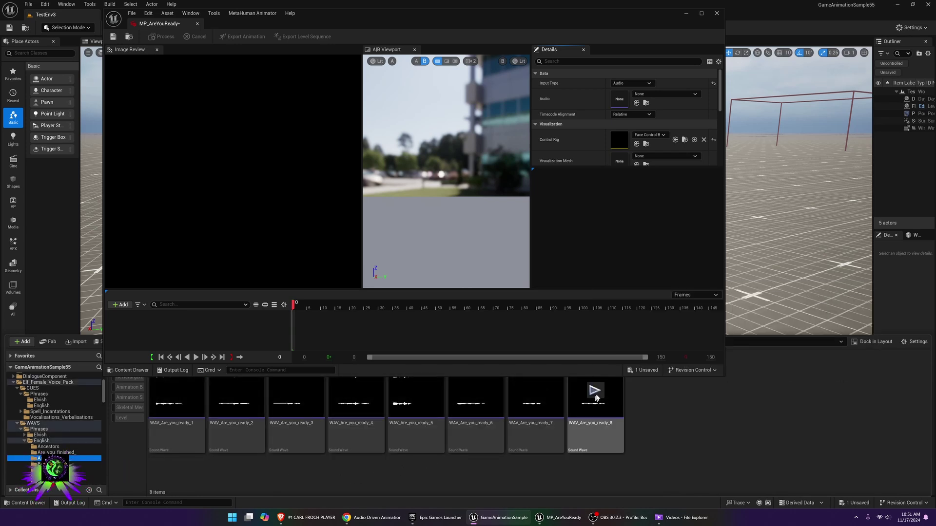
click(595, 389)
click(535, 391)
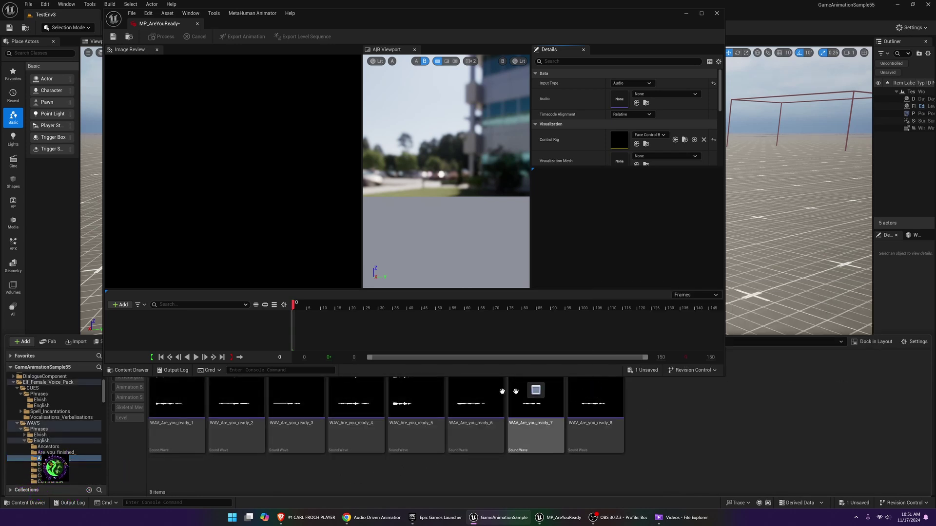
click(475, 390)
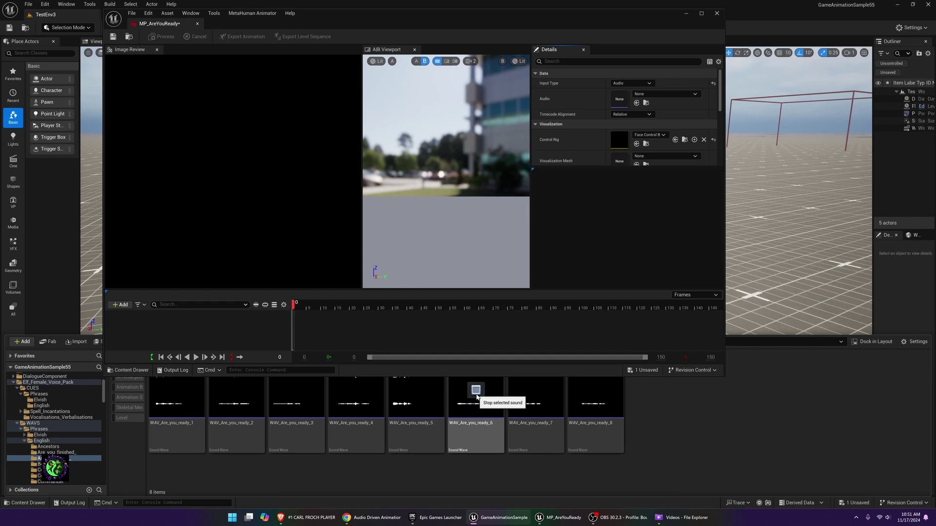
click(415, 390)
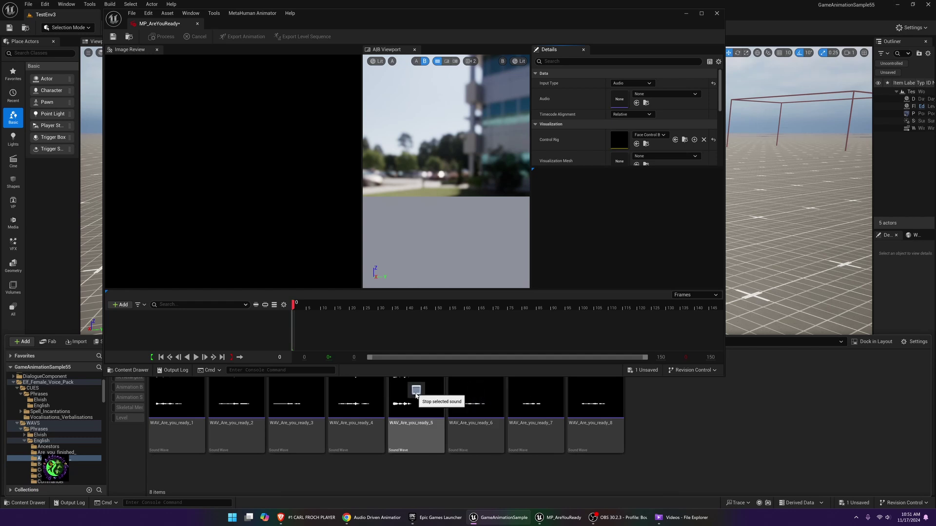
drag(412, 431, 387, 321)
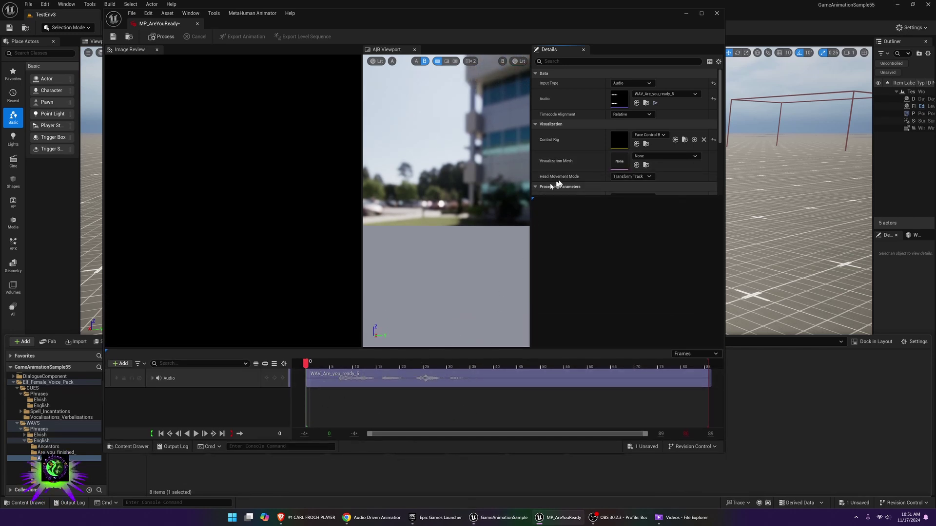
- Set the performance's Visualization Mesh to KepakiAlt_FaceMesh and accept switching to the audio clock source
click(665, 156)
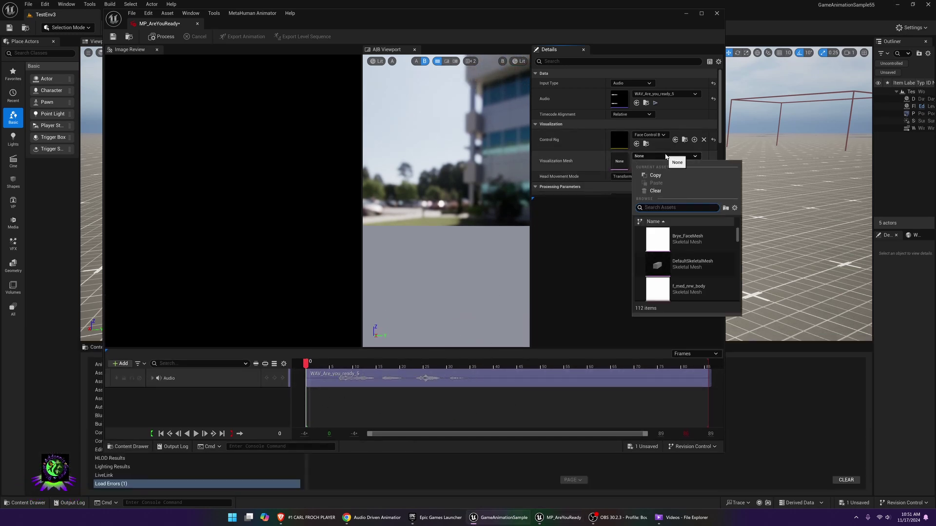
text(Kepaki)
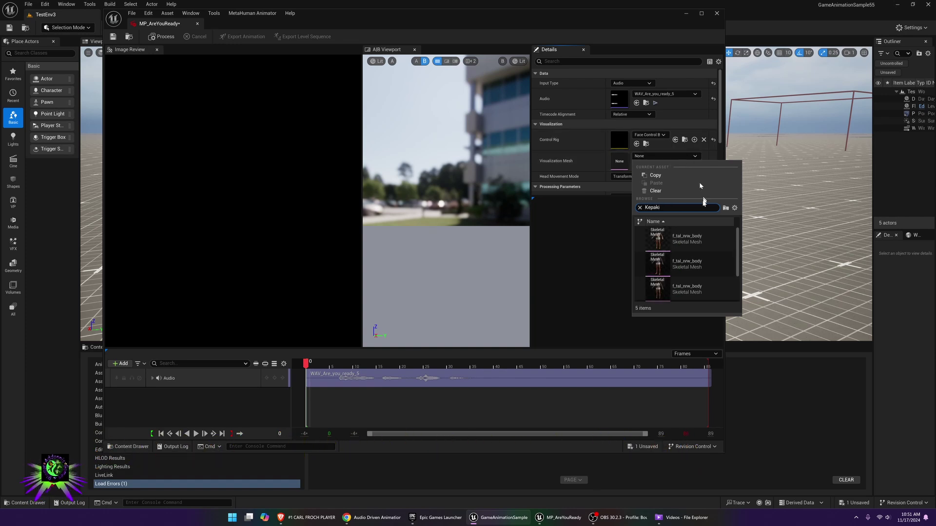
scroll(711, 263, down, 2)
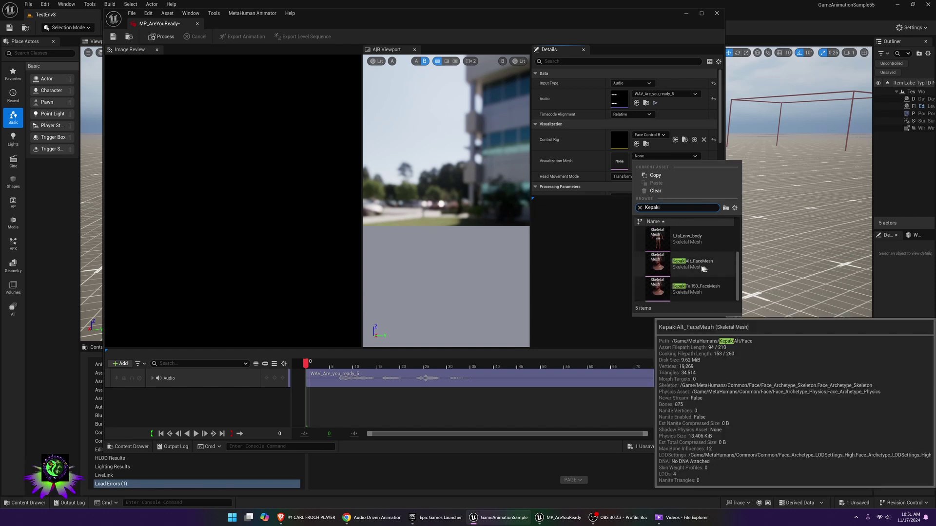
click(684, 268)
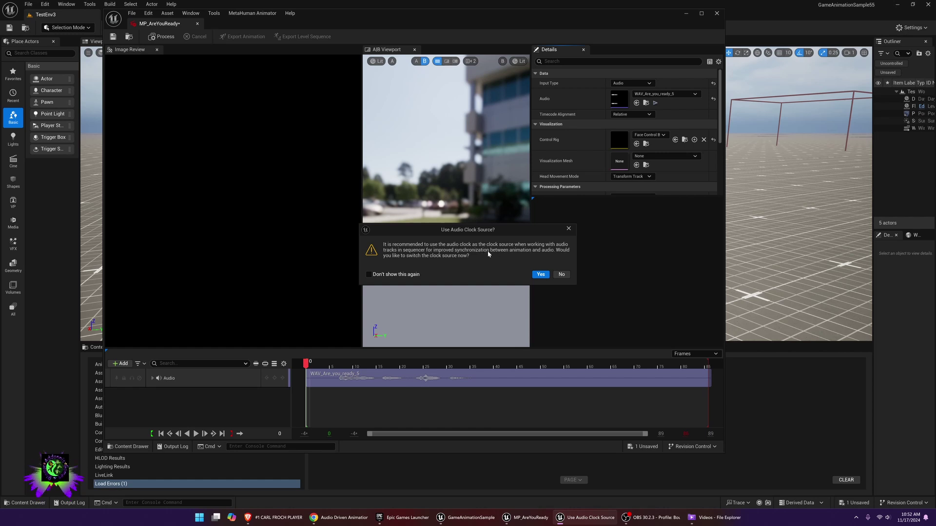
click(540, 275)
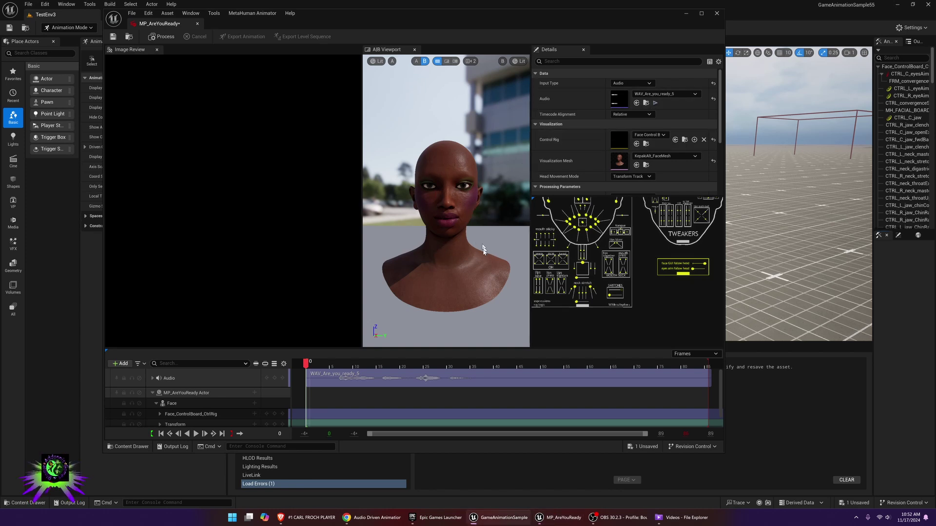
- Process the MP_AreYouReady performance to generate the facial animation from the audio, playing the sequence before and after processing
click(195, 434)
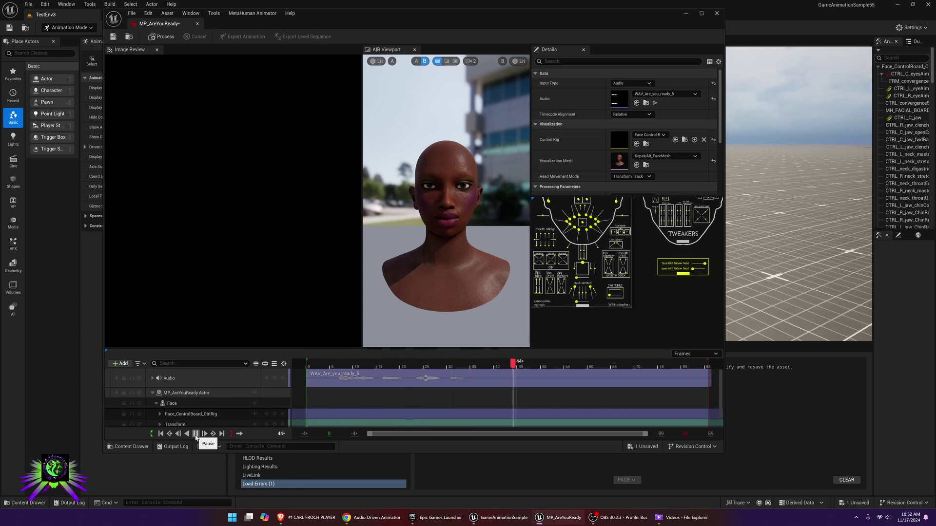
click(196, 434)
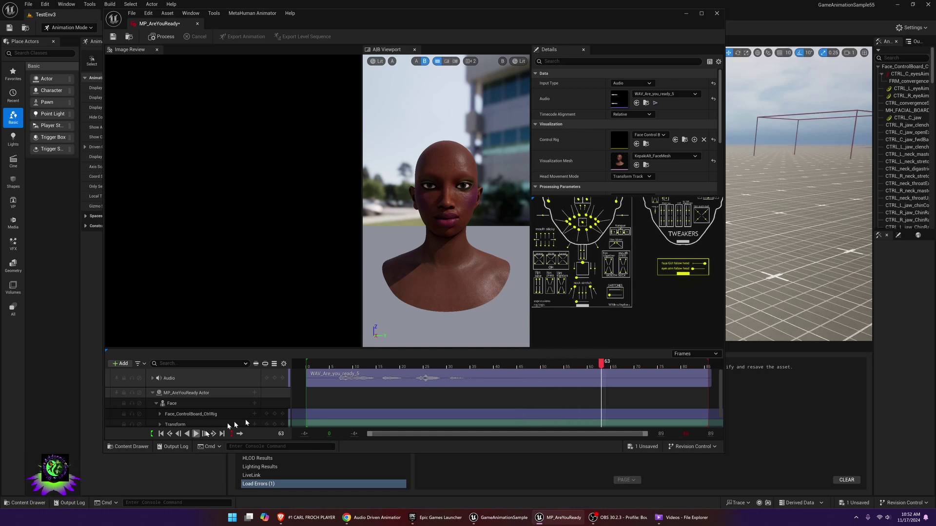
click(159, 38)
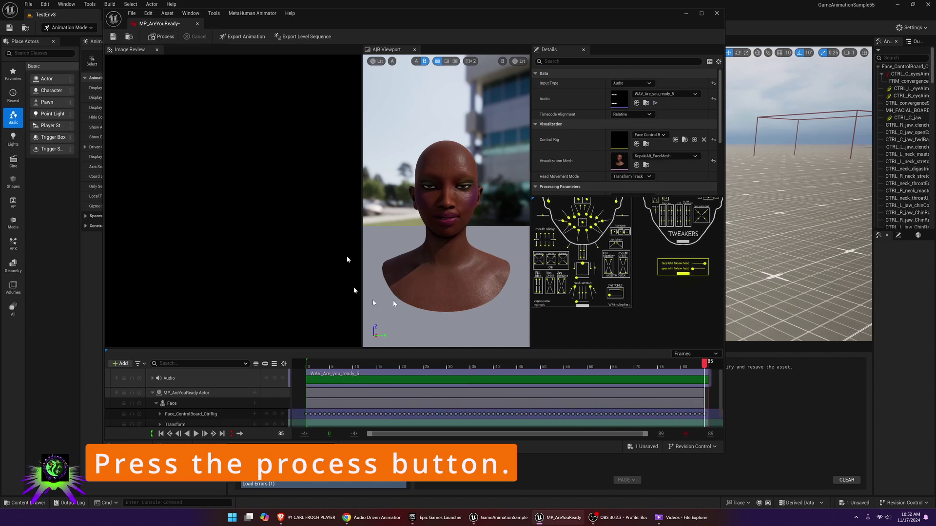
click(195, 433)
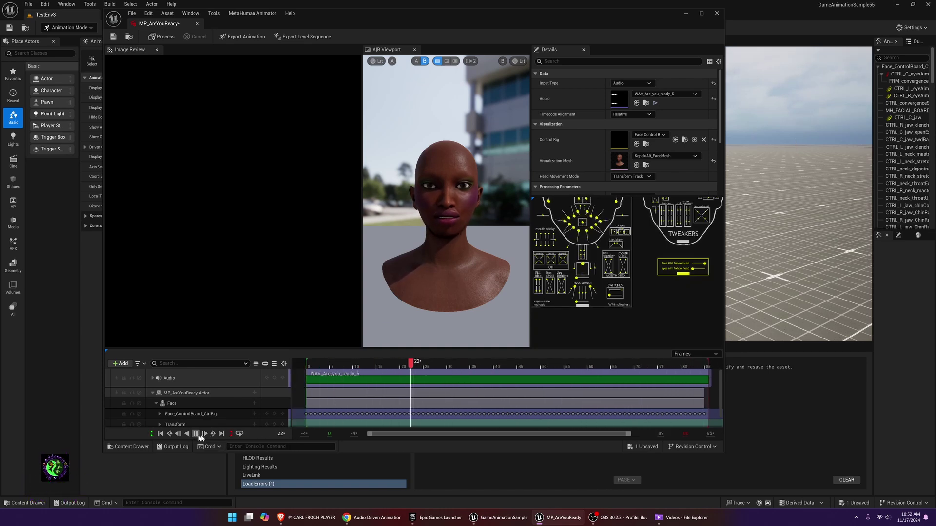
click(196, 434)
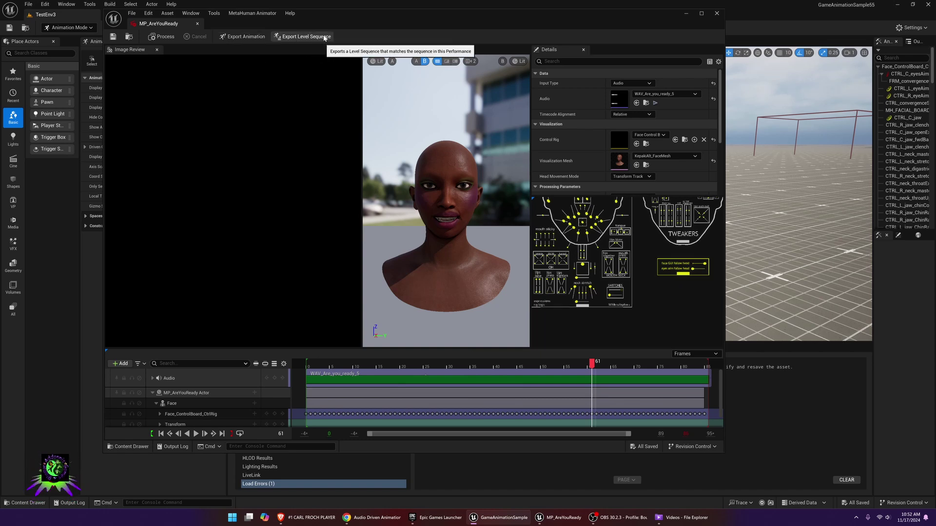
- Export the animation as AS_MP_AreYouReady into Kepaki_Female_Elf with Face_Archetype_Skeleton as the target, and open the exported sequence
click(241, 37)
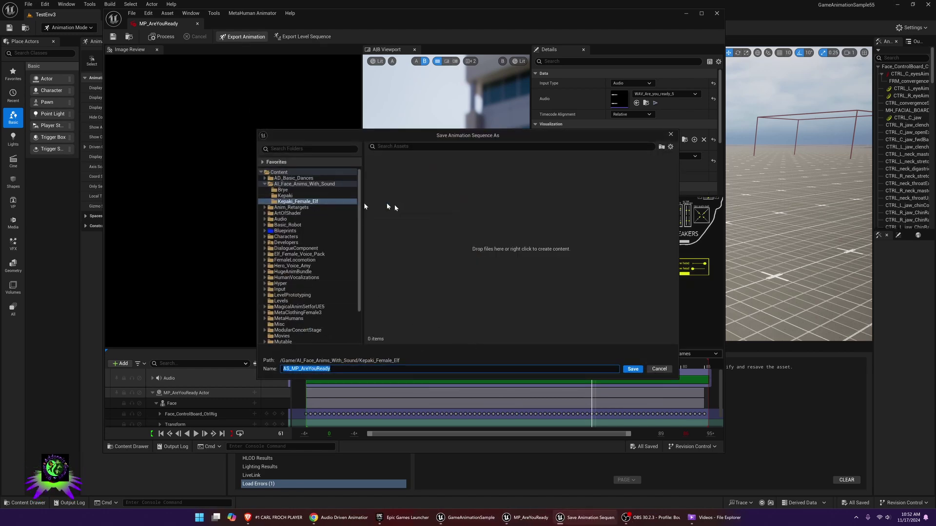
click(631, 369)
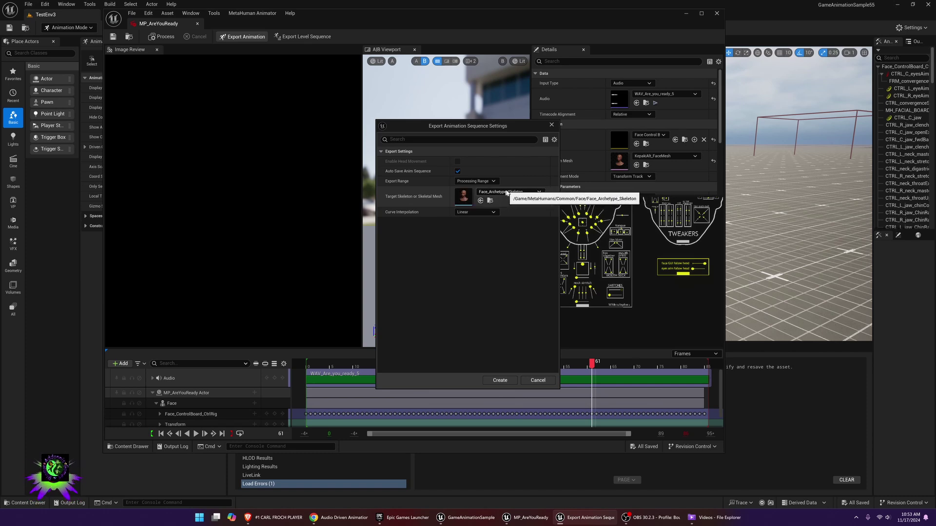
click(499, 381)
click(838, 490)
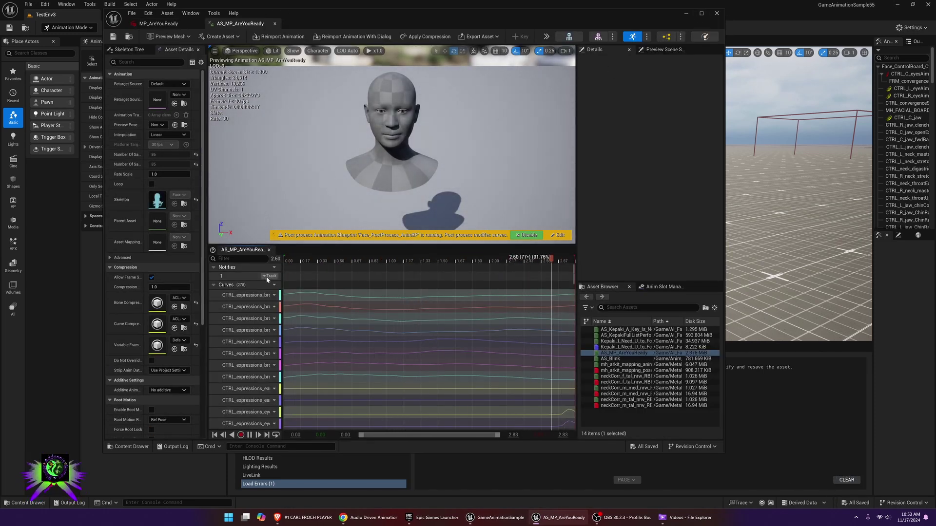
- Add a Play Sound notify with WAV_Are_you_ready_5 at frame 0 of AS_MP_AreYouReady and pause the preview
click(268, 277)
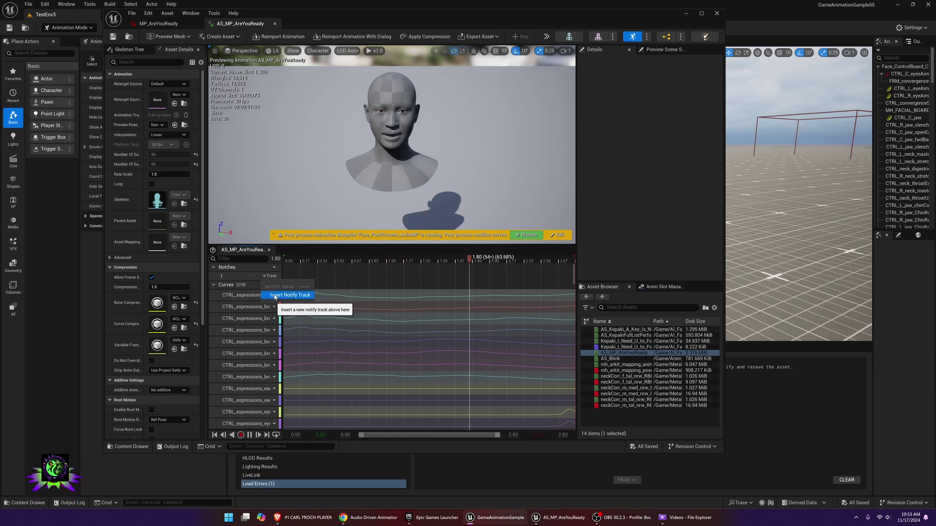
right_click(297, 277)
mouse_move(336, 292)
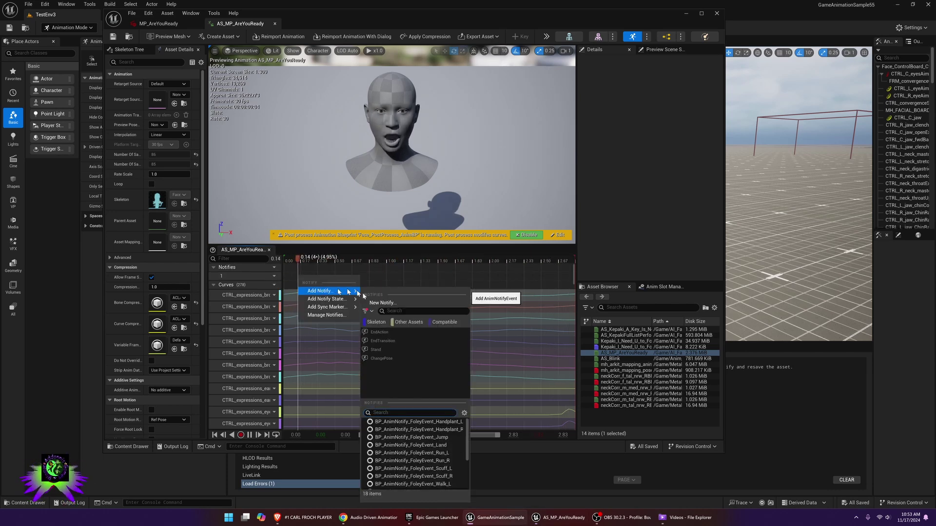
scroll(414, 450, down, 3)
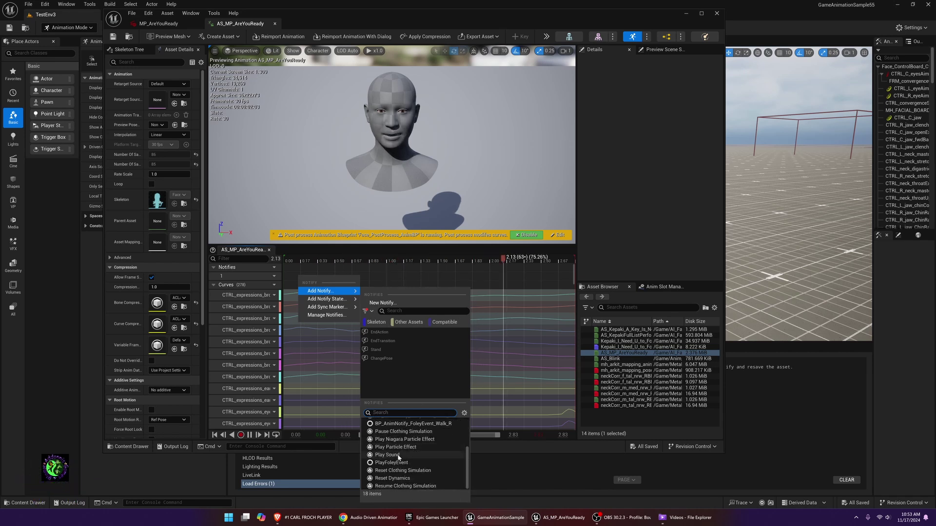
click(398, 455)
drag(311, 280, 294, 276)
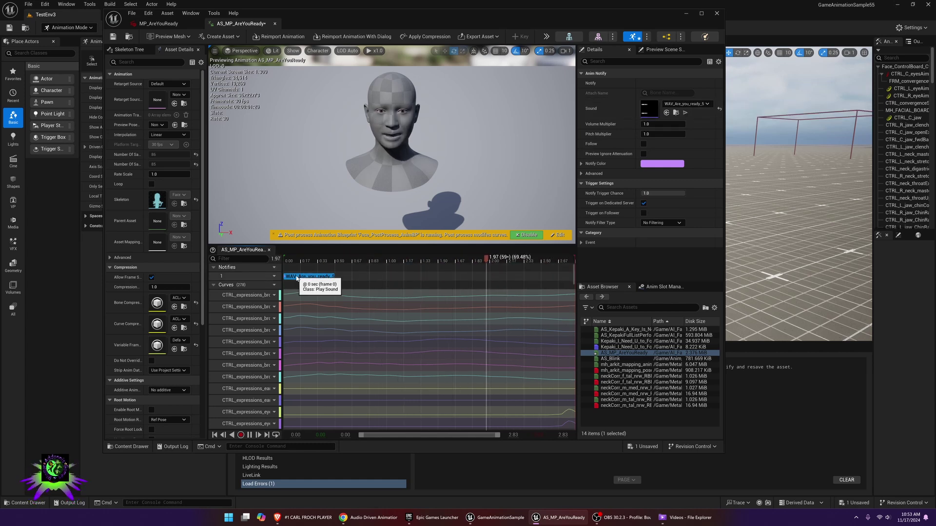
click(249, 435)
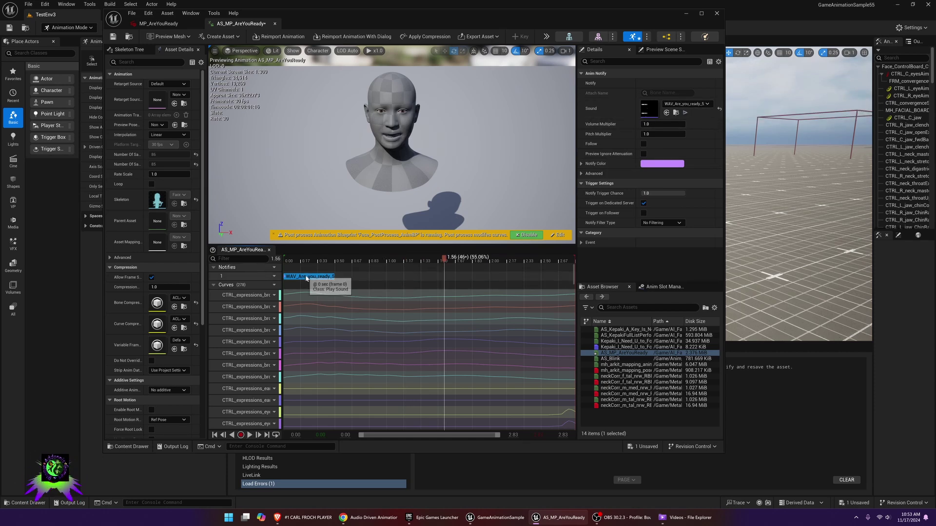
click(684, 104)
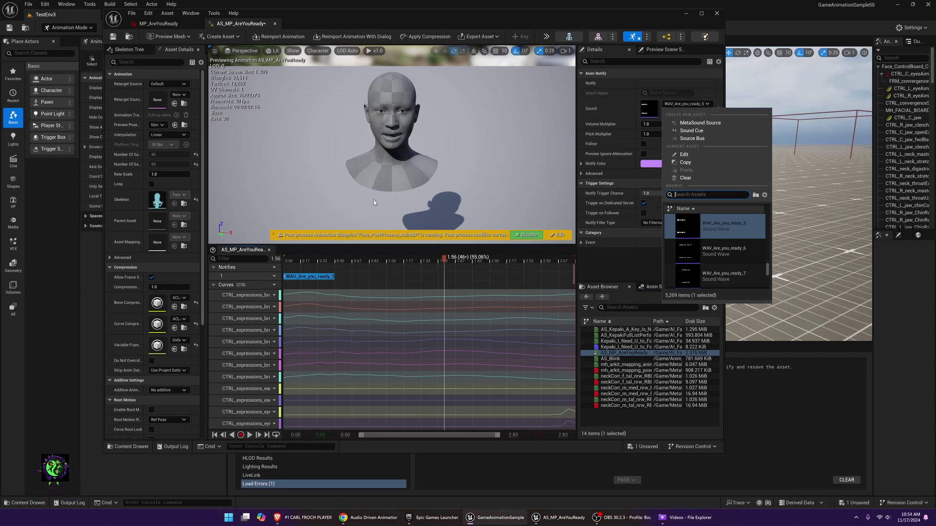
click(504, 253)
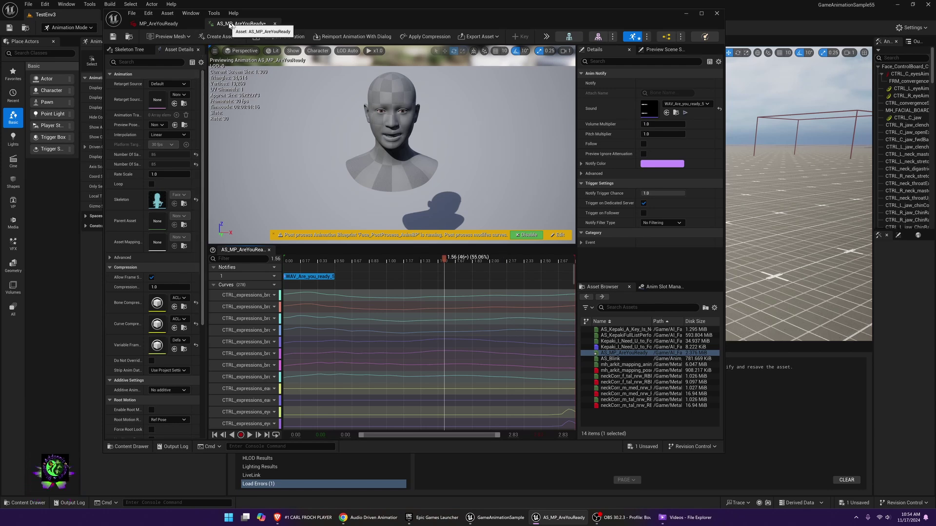
click(685, 13)
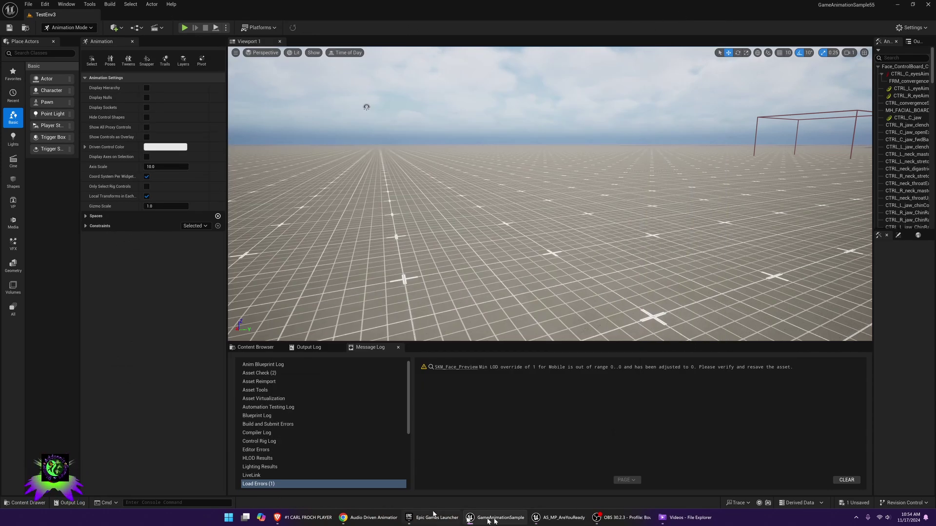
click(560, 517)
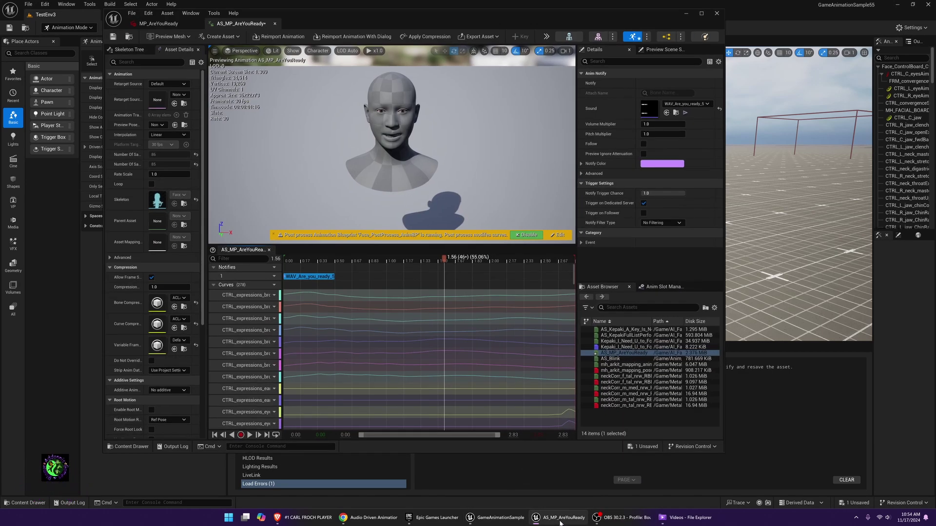
- Export the MP_AreYouReady performance as level sequence LS_MP_AreYouReady in Kepaki_Female_Elf, with BP_KepakiAlt as the Target MetaHuman Class
click(155, 24)
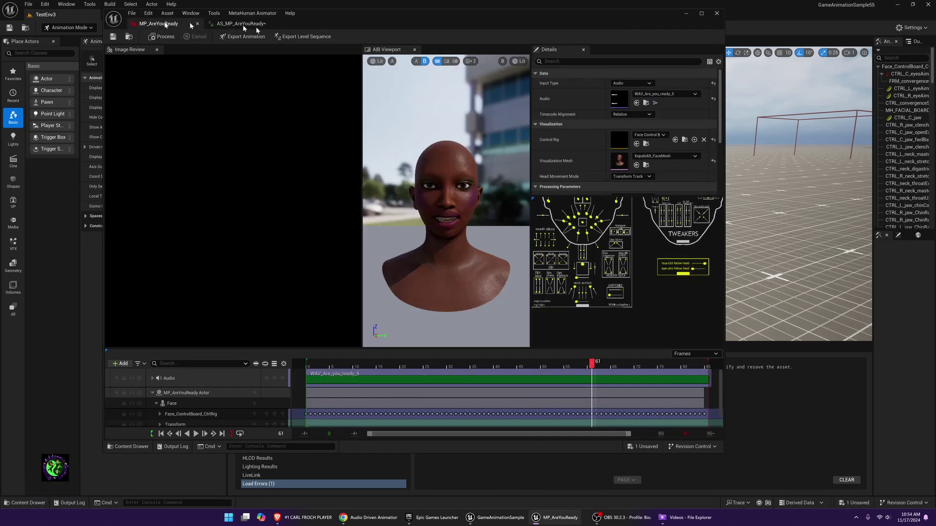
click(299, 36)
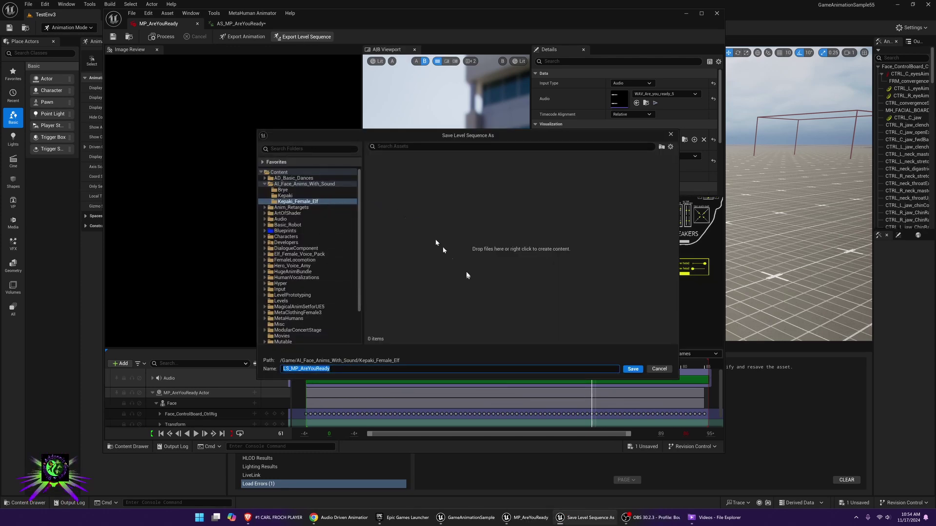
click(633, 369)
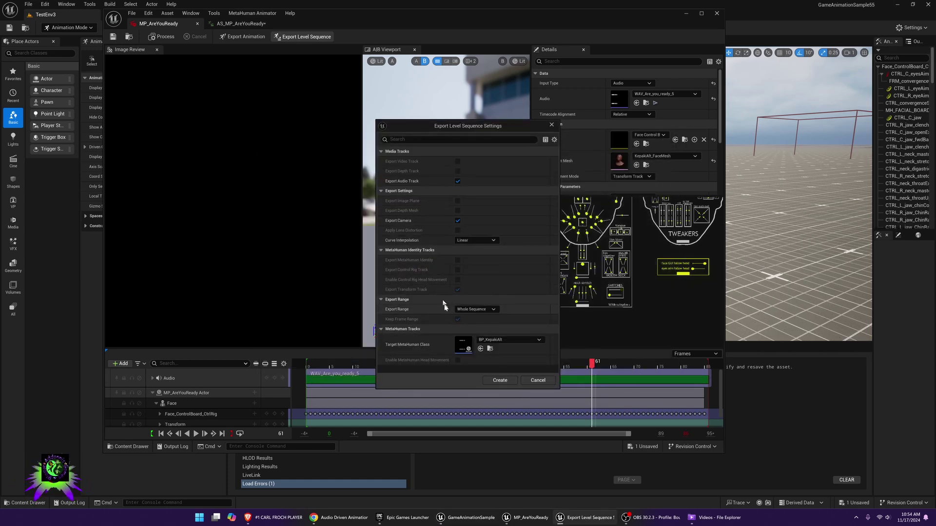
click(494, 340)
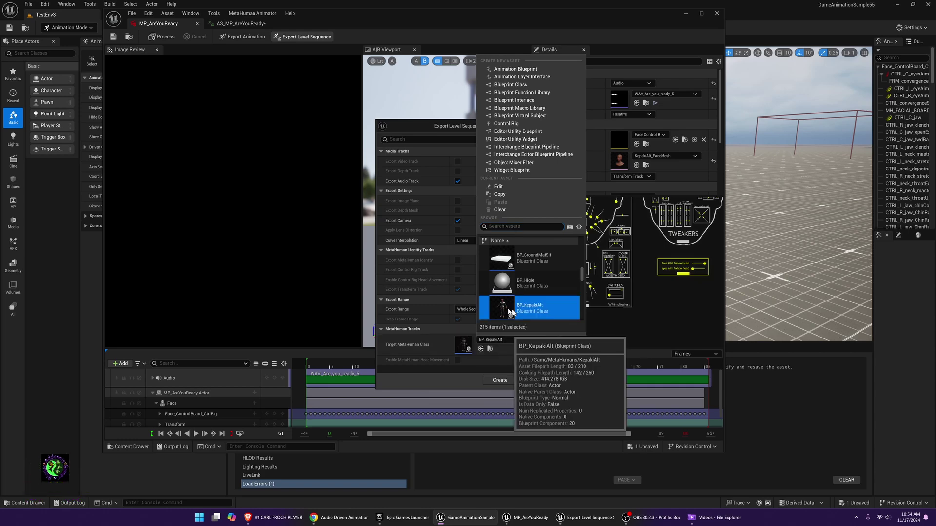
click(499, 380)
click(499, 380)
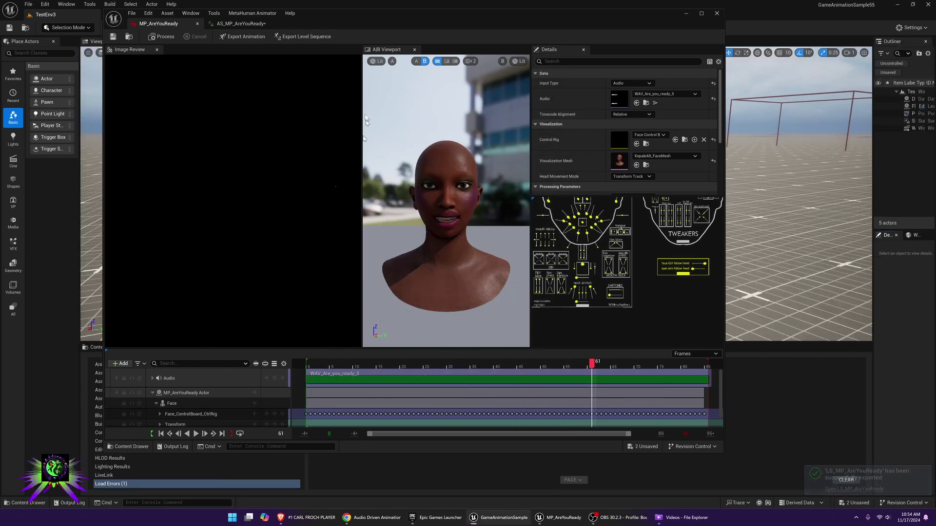
- Open the LS_MP_AreYouReady level sequence from the AI_Face_Anims_With_Sound/Kepaki_Female_Elf folder in the main editor
click(684, 16)
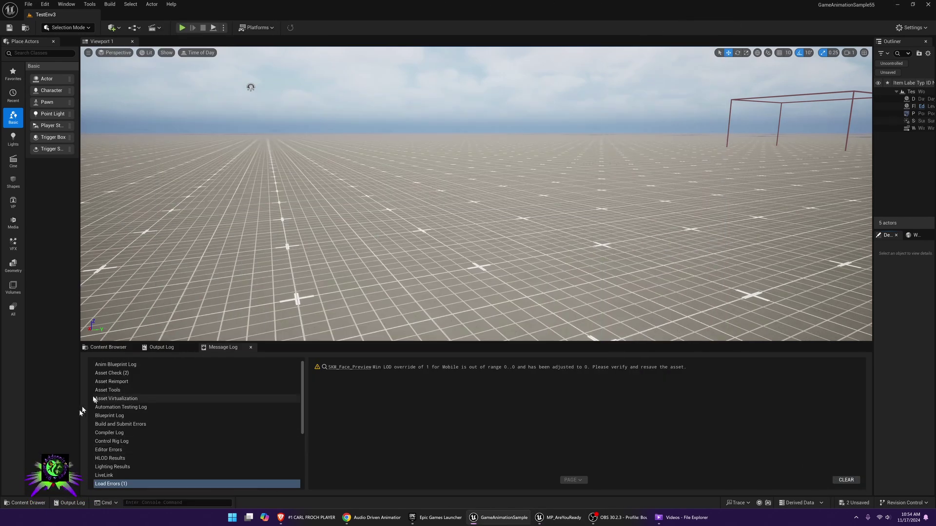
click(28, 502)
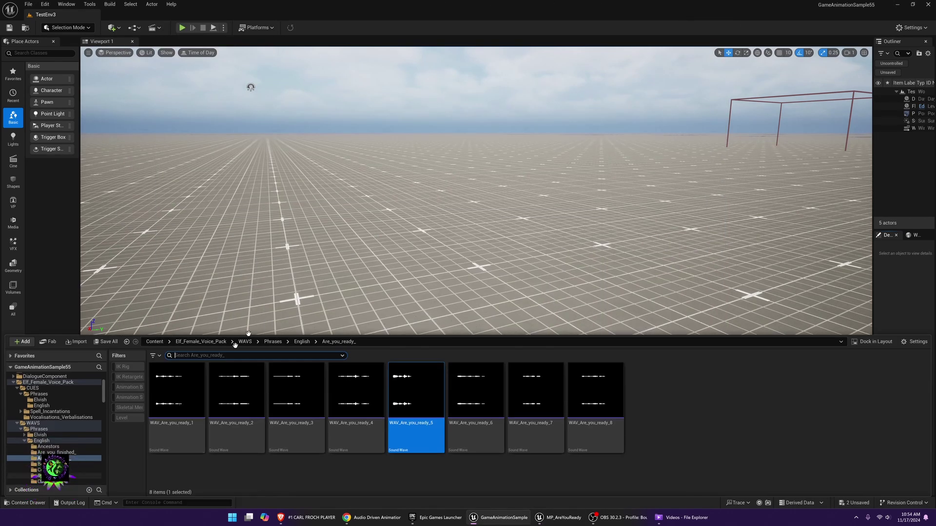
drag(416, 405, 136, 271)
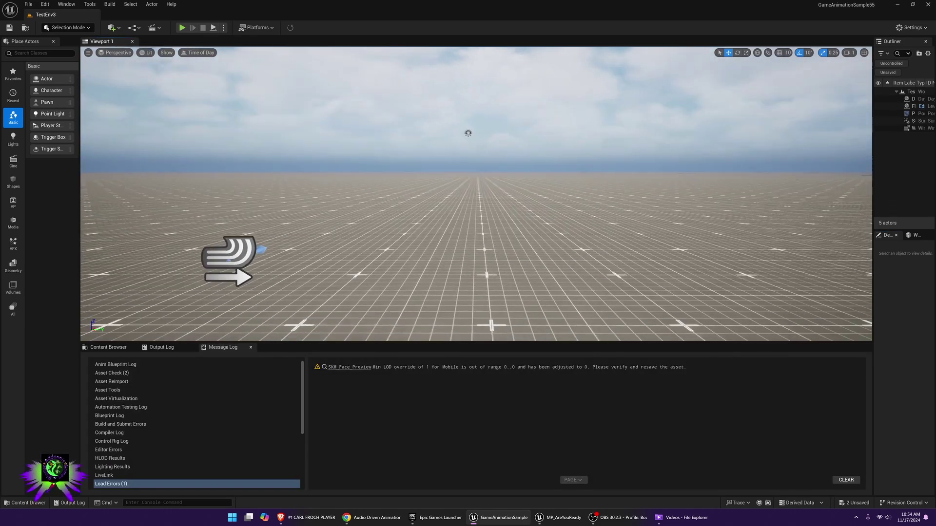
click(22, 506)
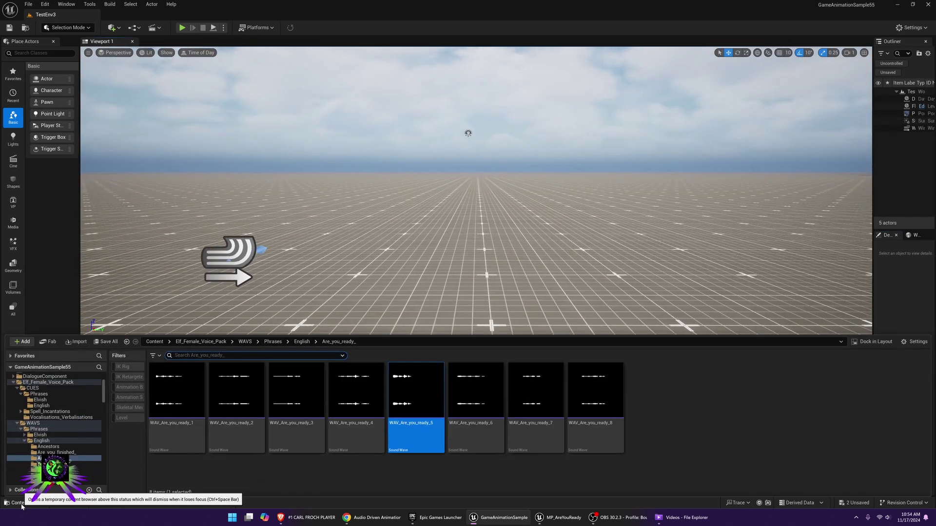
scroll(45, 385, up, 5)
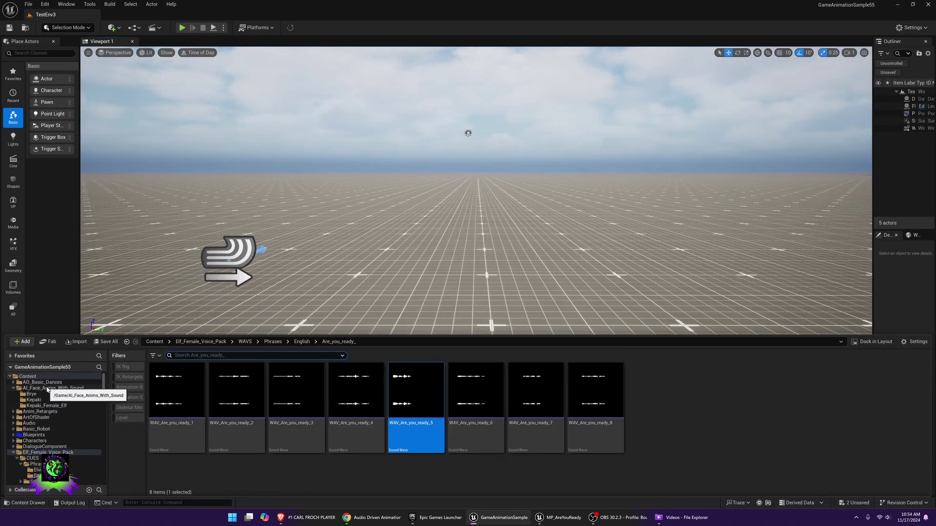
click(49, 388)
click(43, 405)
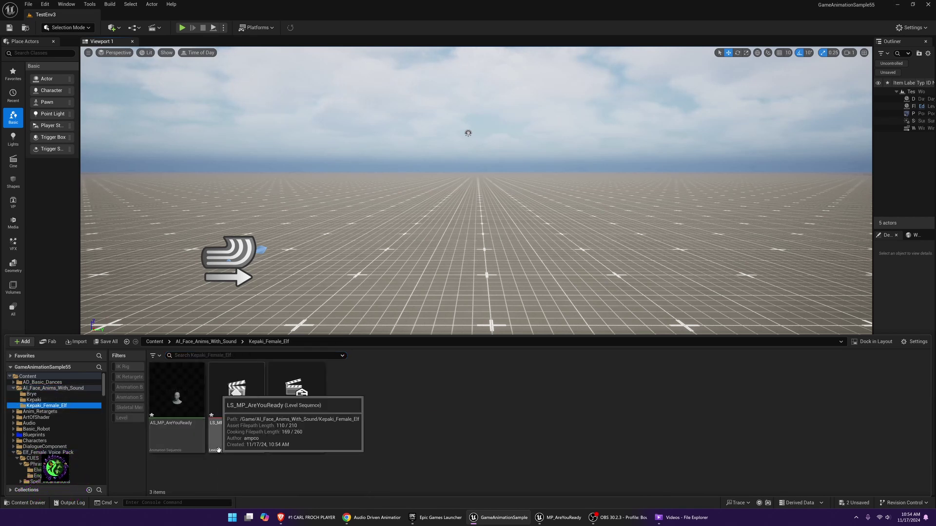
click(236, 419)
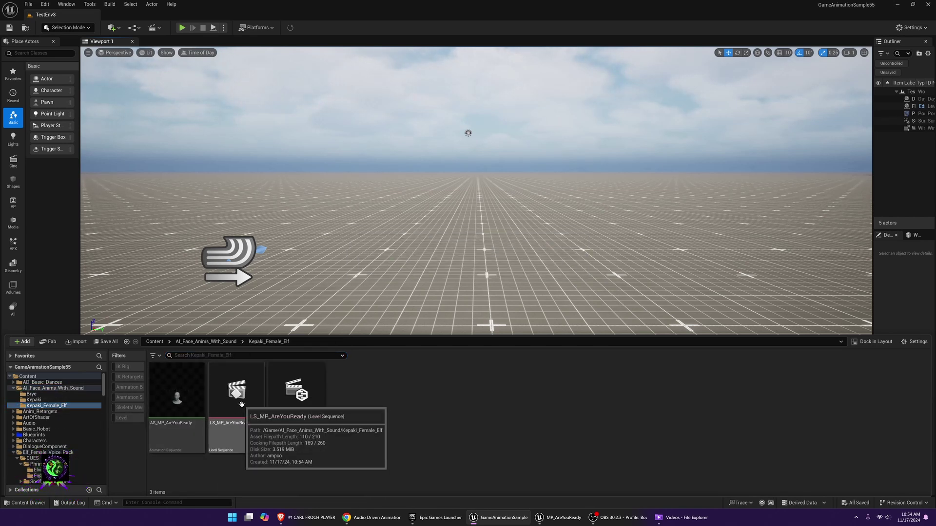
double_click(241, 404)
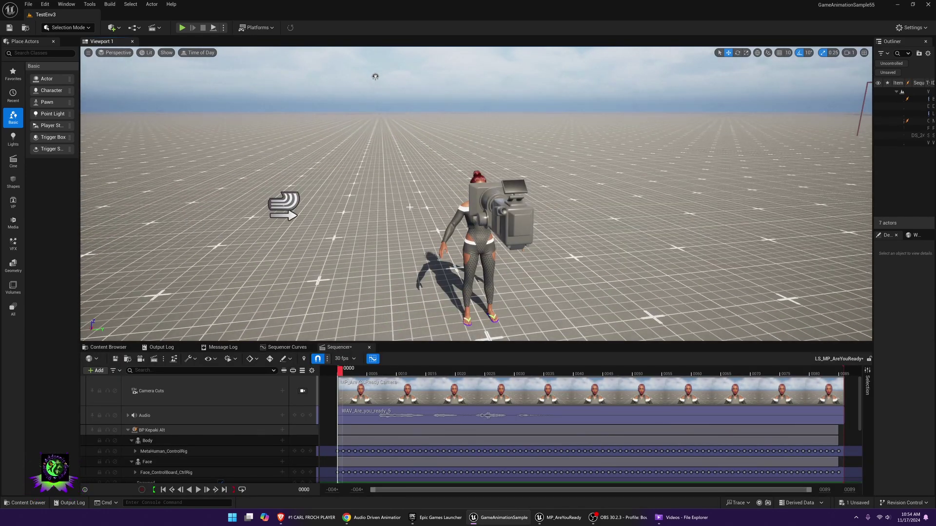
- Play LS_MP_AreYouReady and check the character's facial animation from the front and side
right_drag(375, 77, 182, 92)
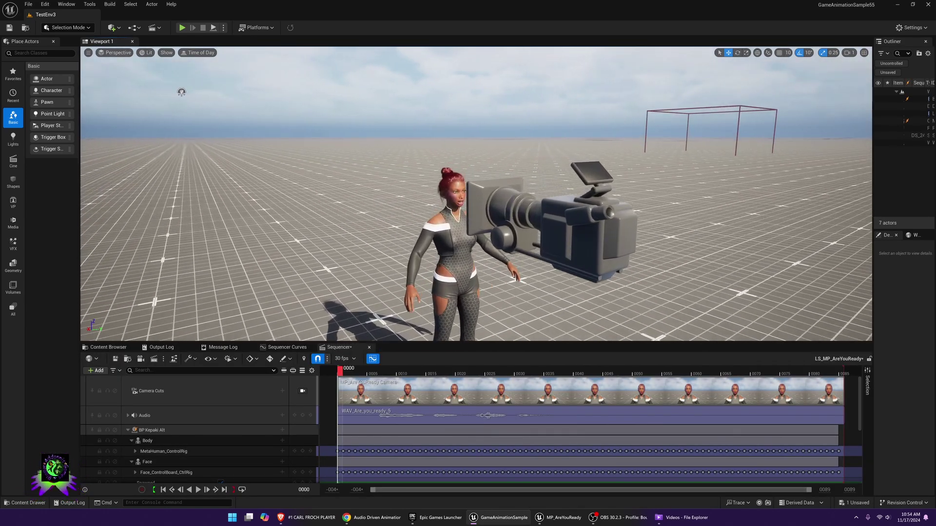
click(198, 490)
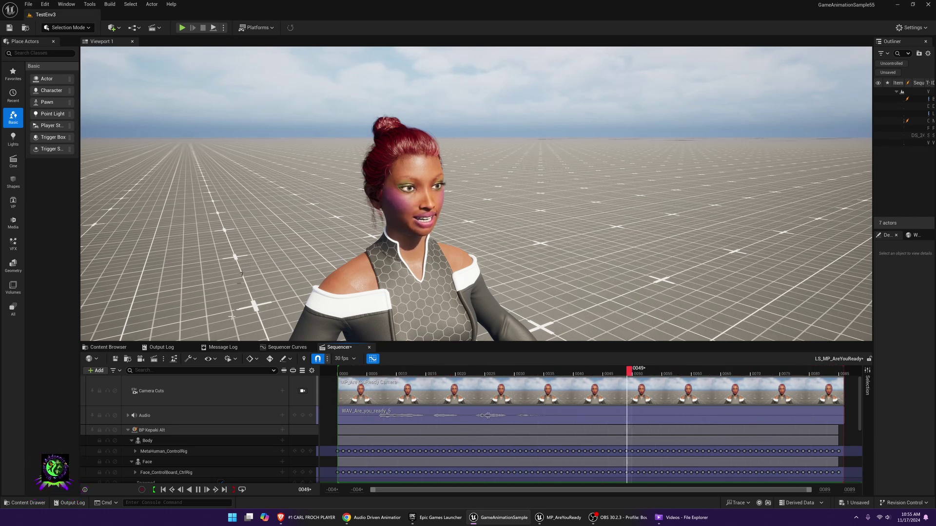
click(170, 89)
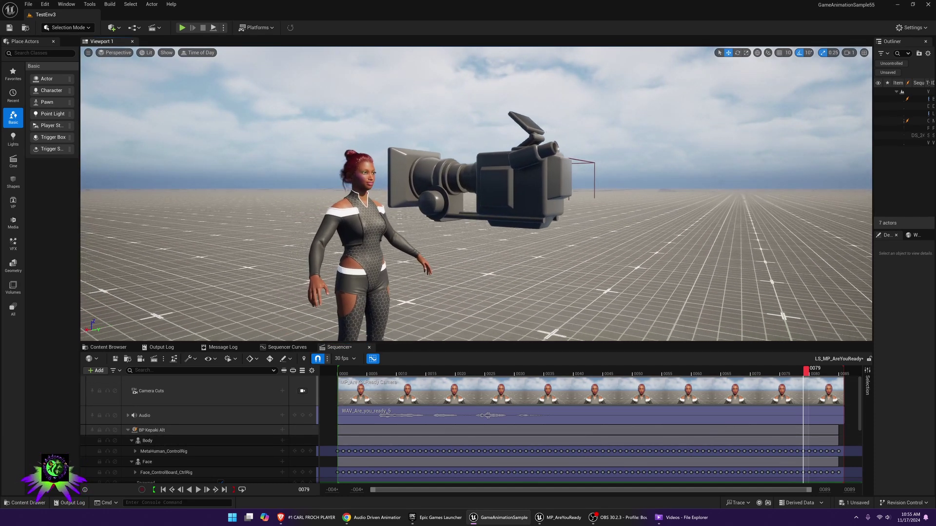
right_drag(268, 249, 267, 248)
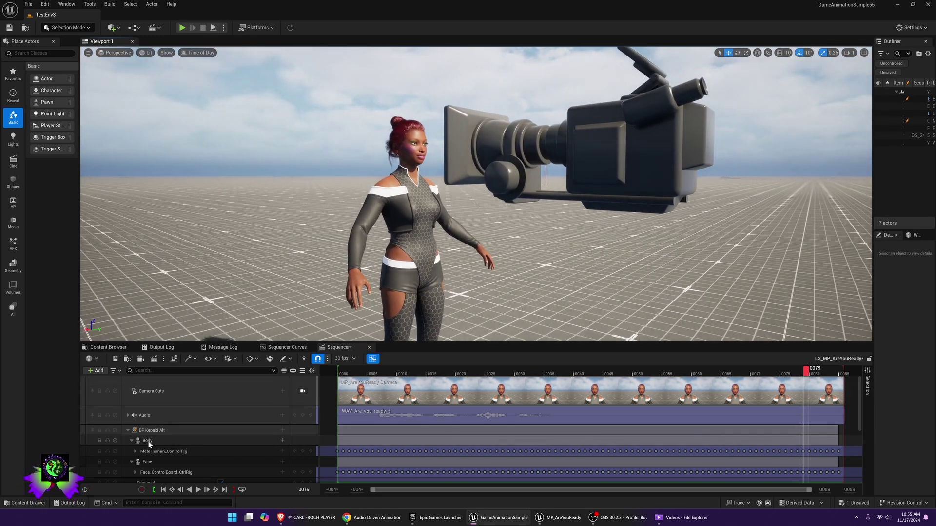
- Add the Anim_Fem_IdleBMeta animation to the Body track starting at frame 0 and deactivate the Body's MetaHuman_ControlRig track
click(282, 441)
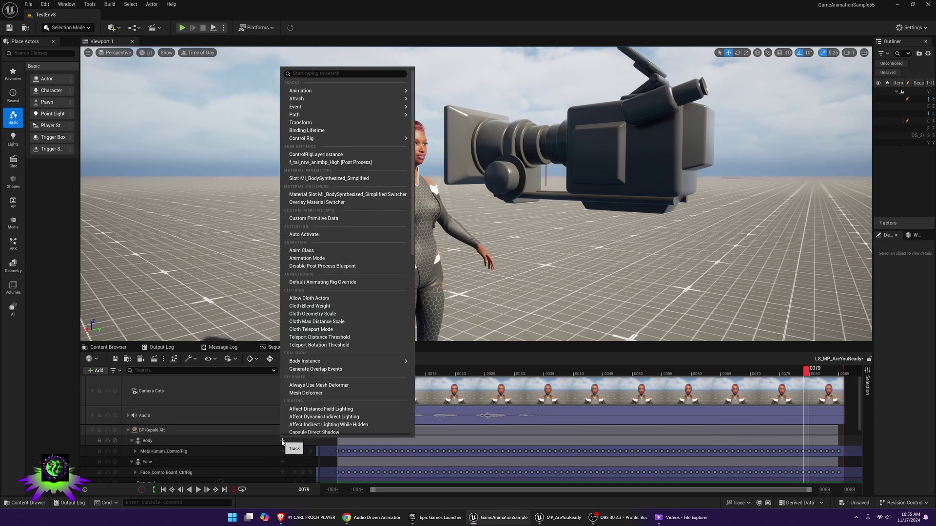
scroll(489, 146, down, 3)
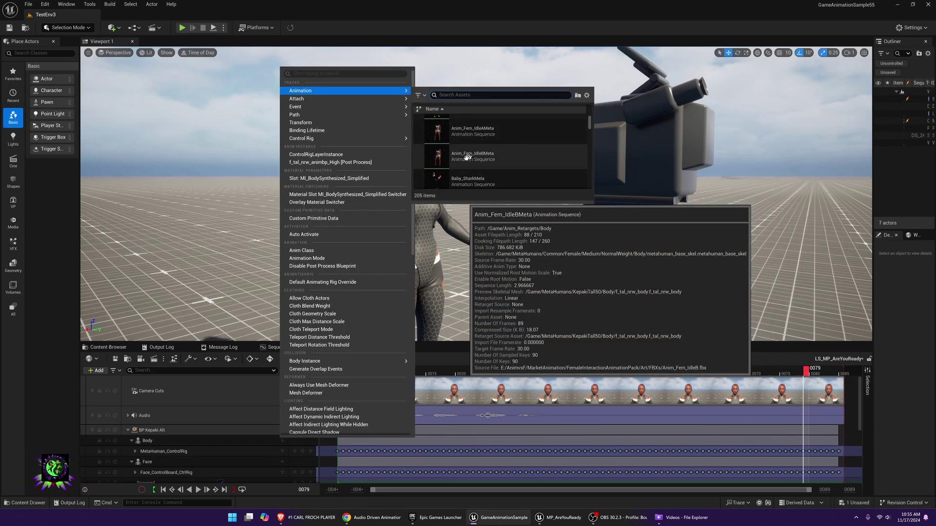
click(467, 156)
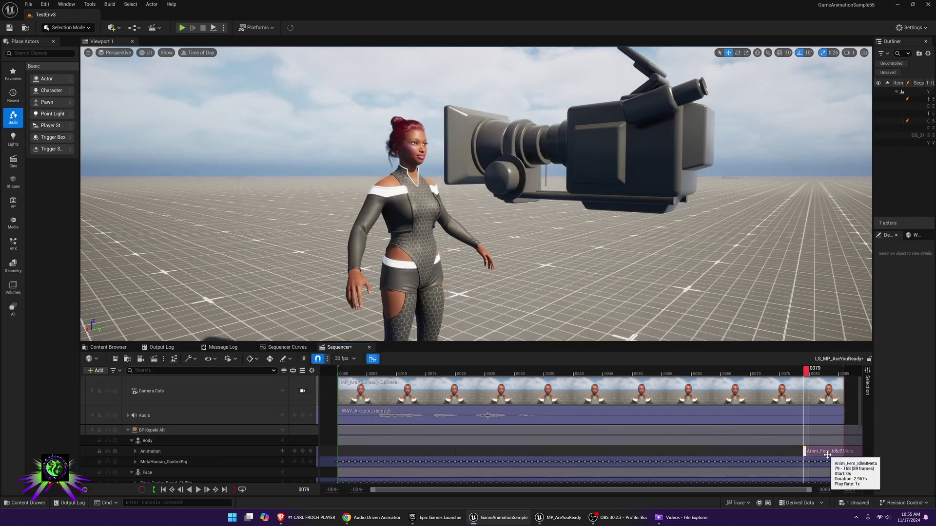
drag(807, 374, 341, 374)
click(303, 391)
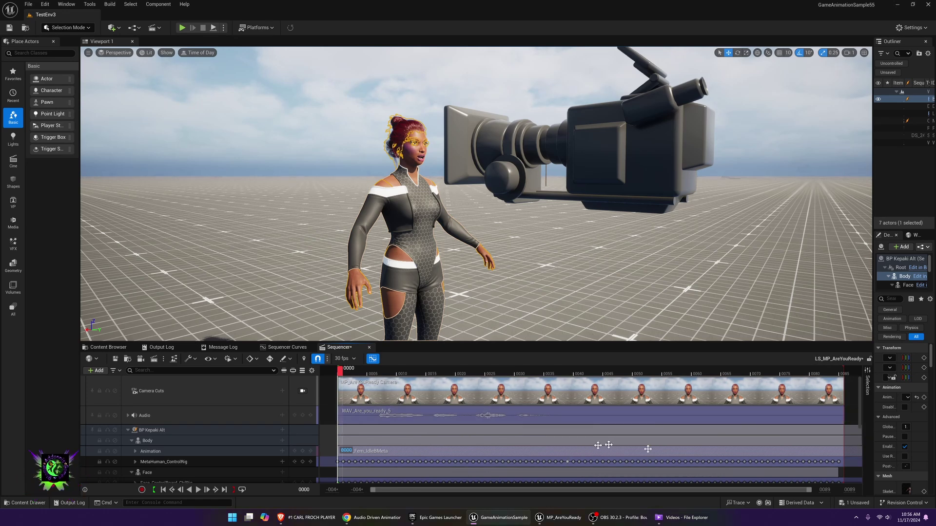
scroll(430, 413, down, 1)
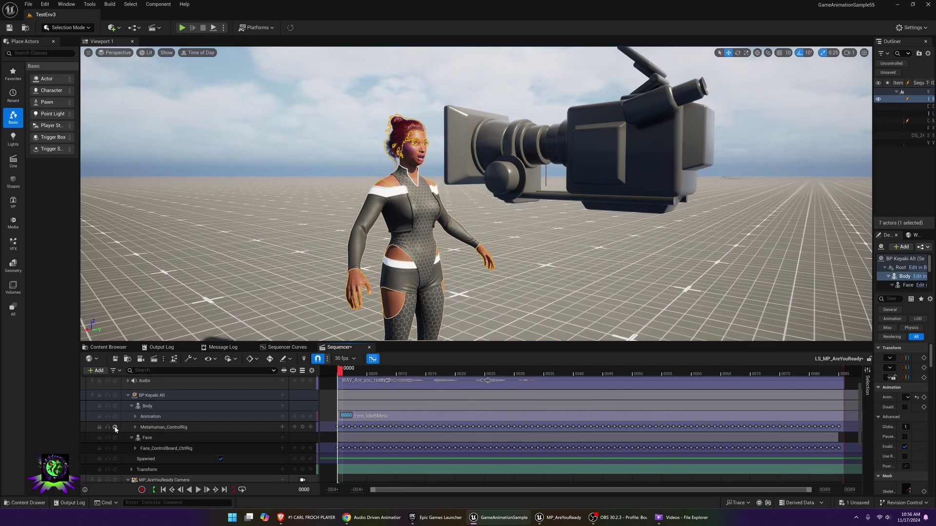
click(115, 428)
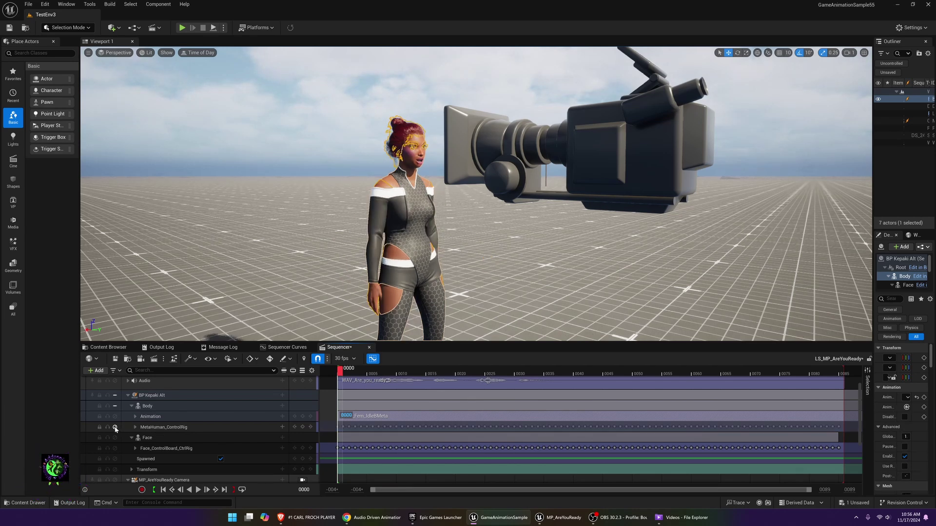
- Play the sequence with the idle body animation and check the character's face and body close up from several angles
click(198, 489)
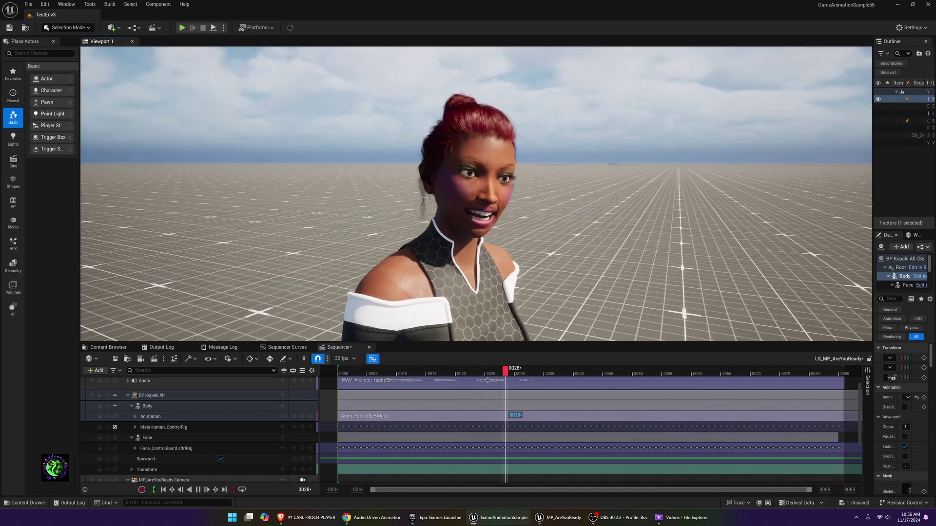
key(space)
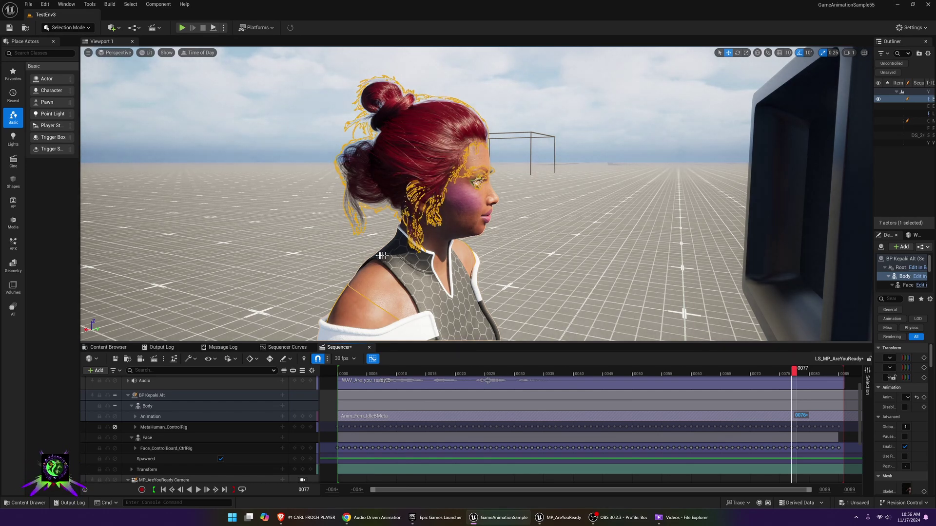
right_drag(281, 254, 282, 254)
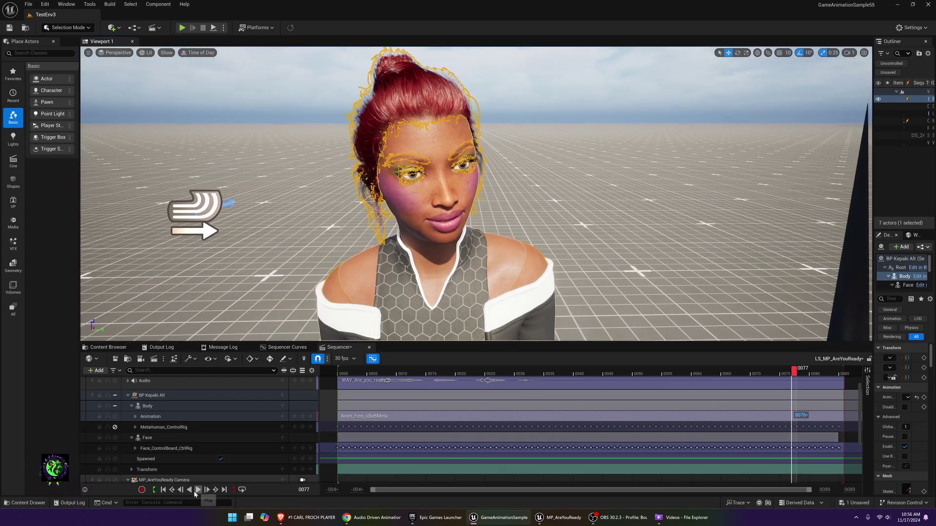
click(198, 490)
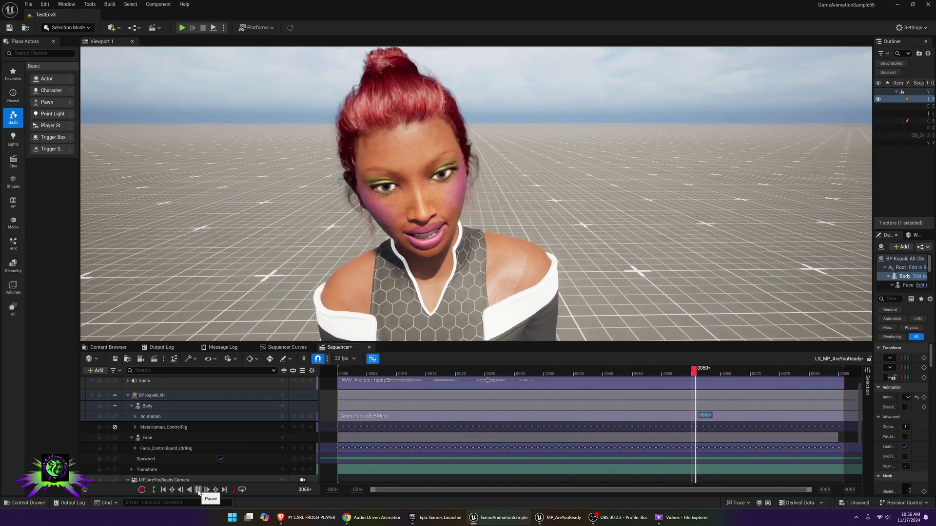
click(198, 489)
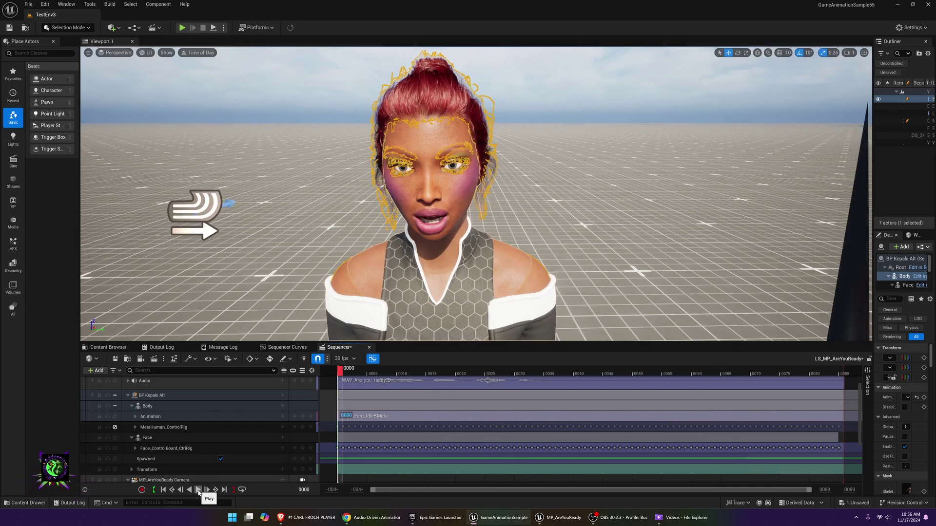